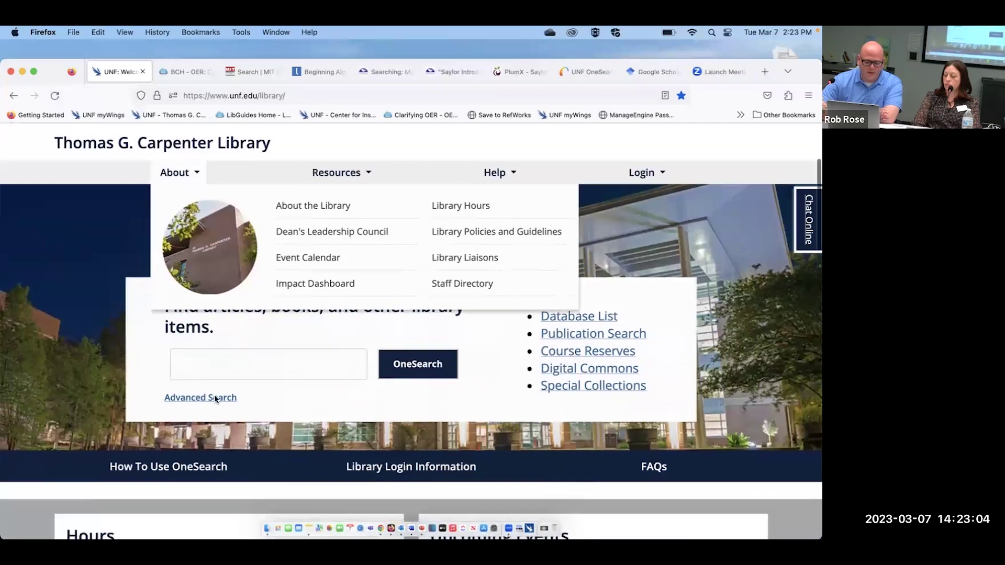
Search the library's OneSearch for "educational philosophers".
left_click(207, 362)
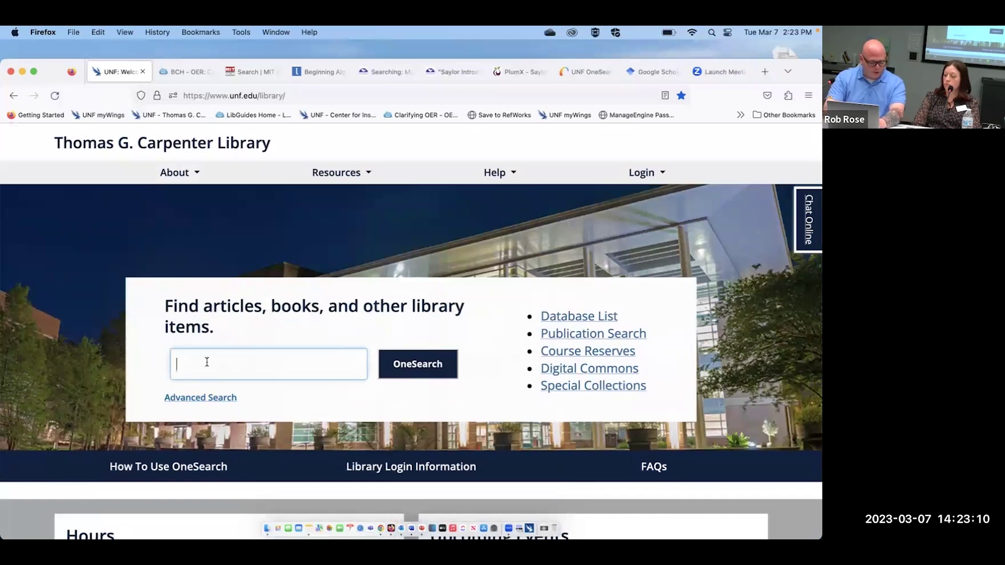
type("educatiion")
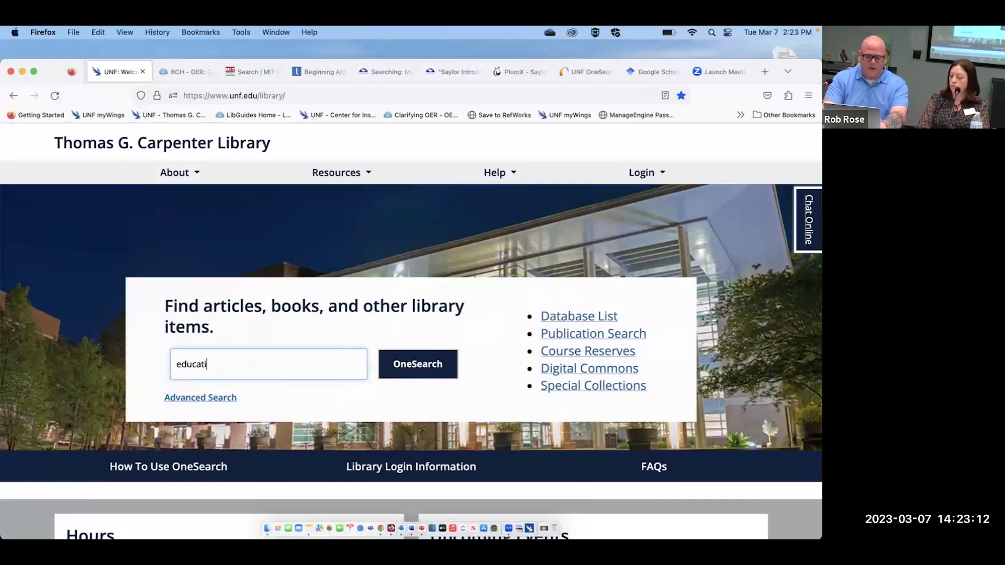
key("BackSpace")
key("BackSpace")
key("BackSpace")
type("ion pd")
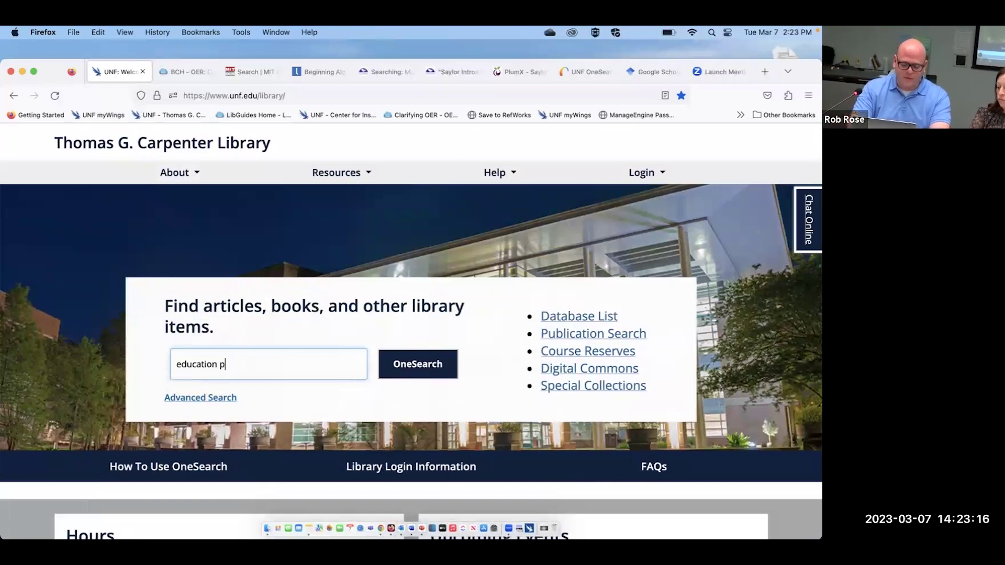
key("BackSpace")
key("BackSpace")
key("BackSpace")
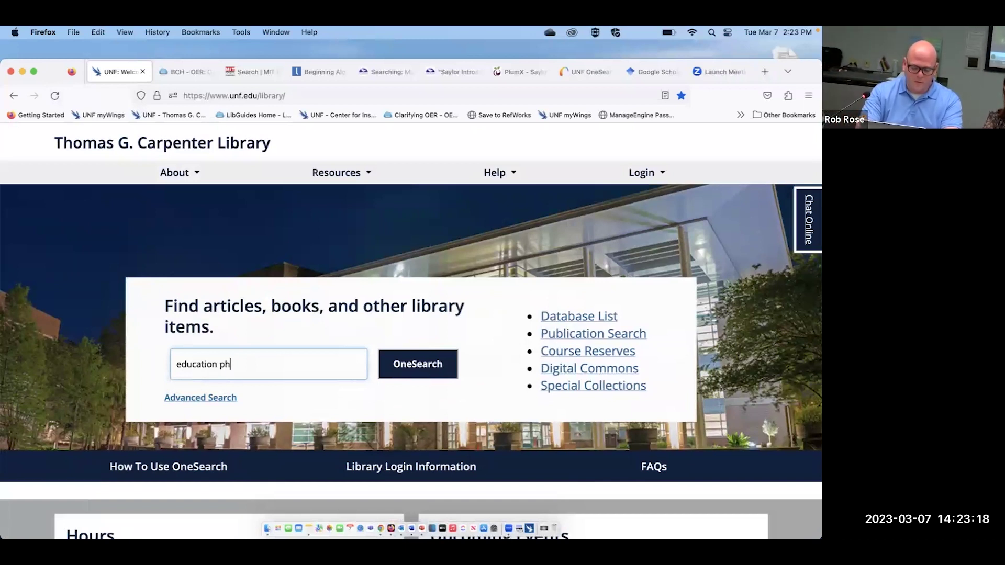
type("a")
type("l philosophers")
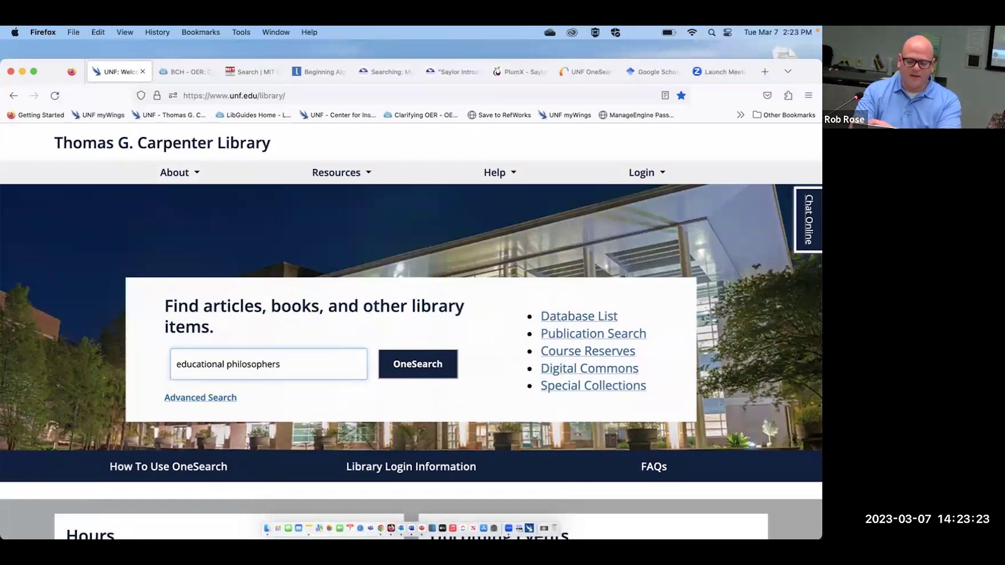
key("Return")
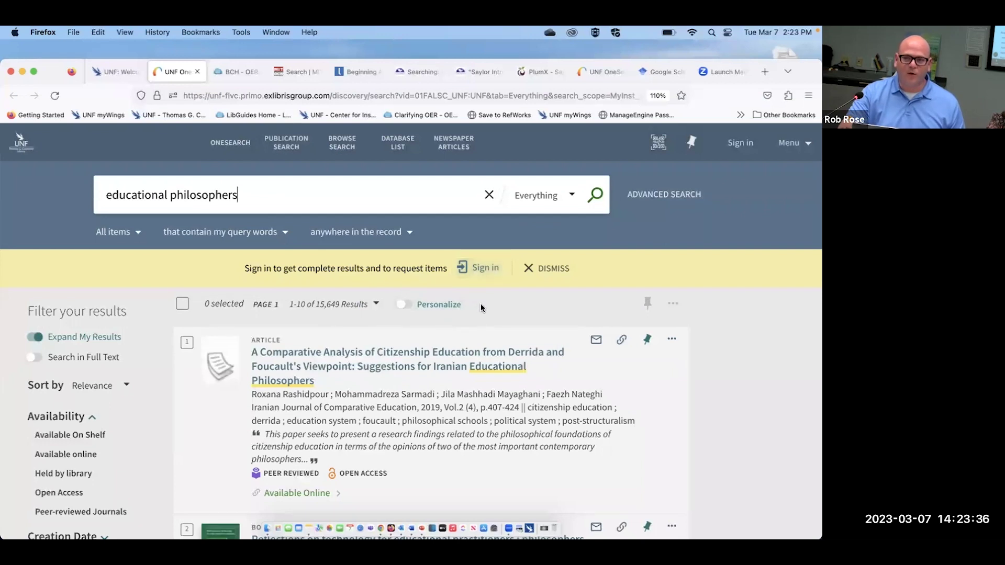
Sign in to the library catalogue with the Single Sign-On option for UNF students, faculty and staff.
left_click(481, 270)
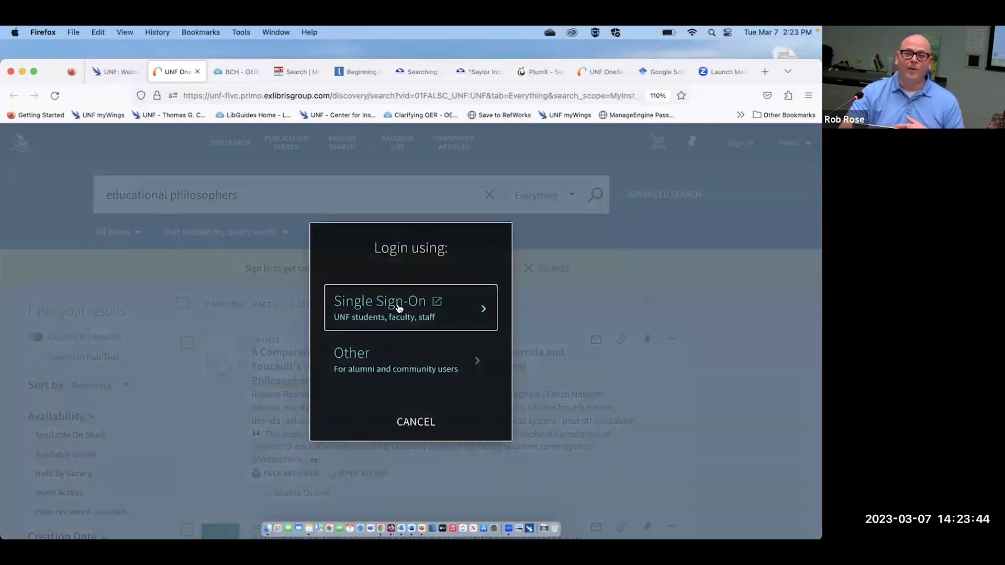
left_click(399, 307)
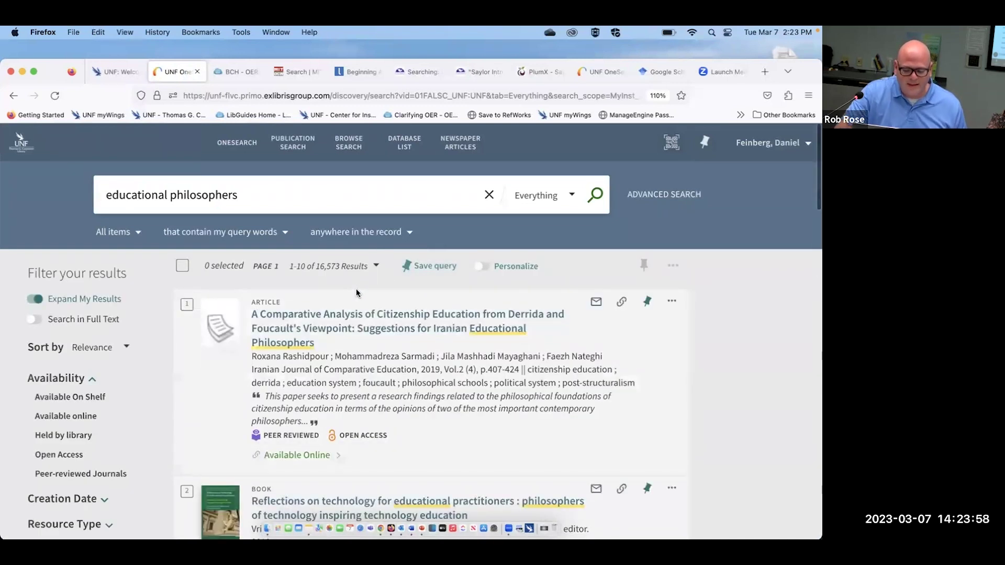
Filter the search results by the Open Access availability option.
scroll(355, 288, "down", 3)
scroll(357, 293, "down", 1)
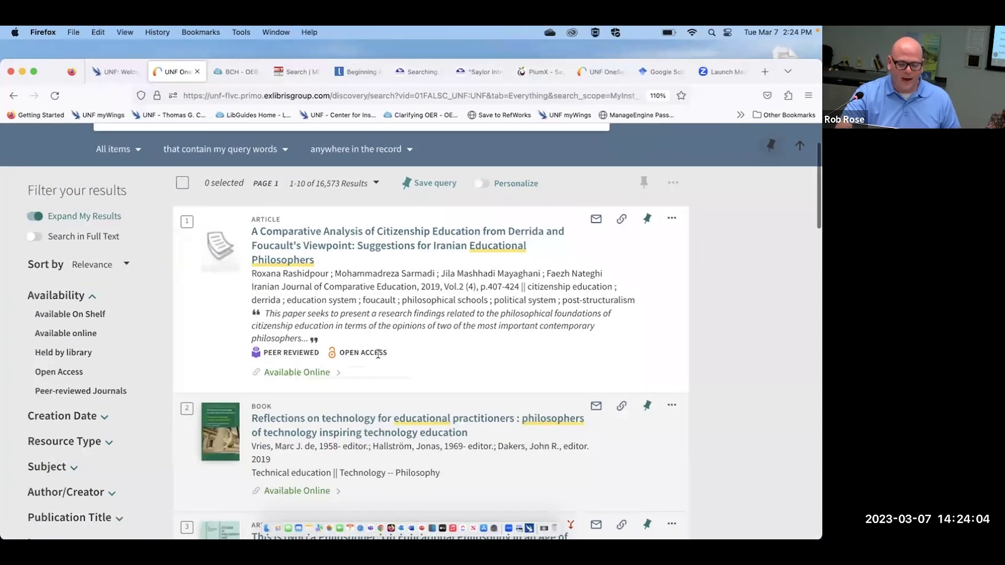
scroll(379, 355, "down", 3)
scroll(379, 355, "down", 5)
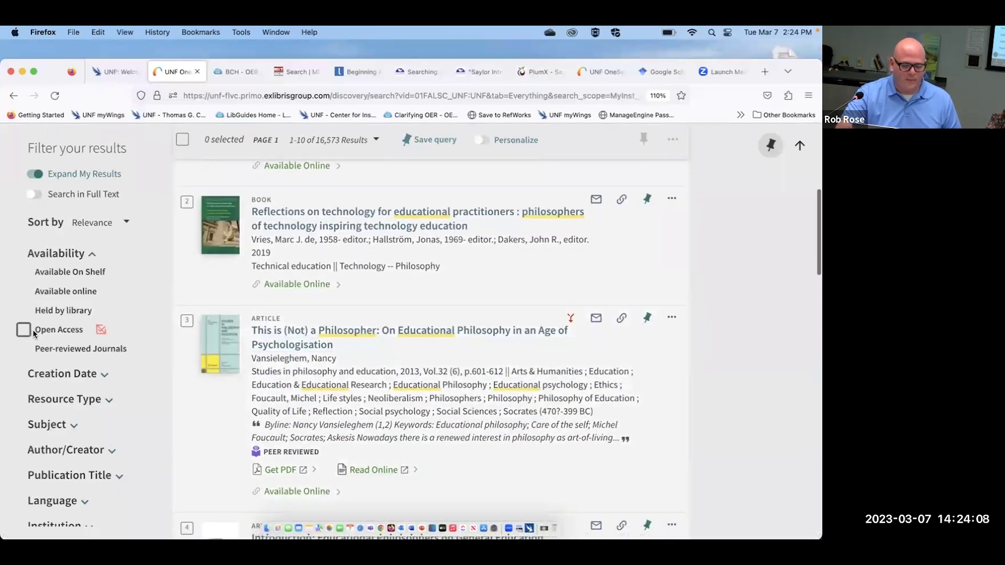
left_click(26, 331)
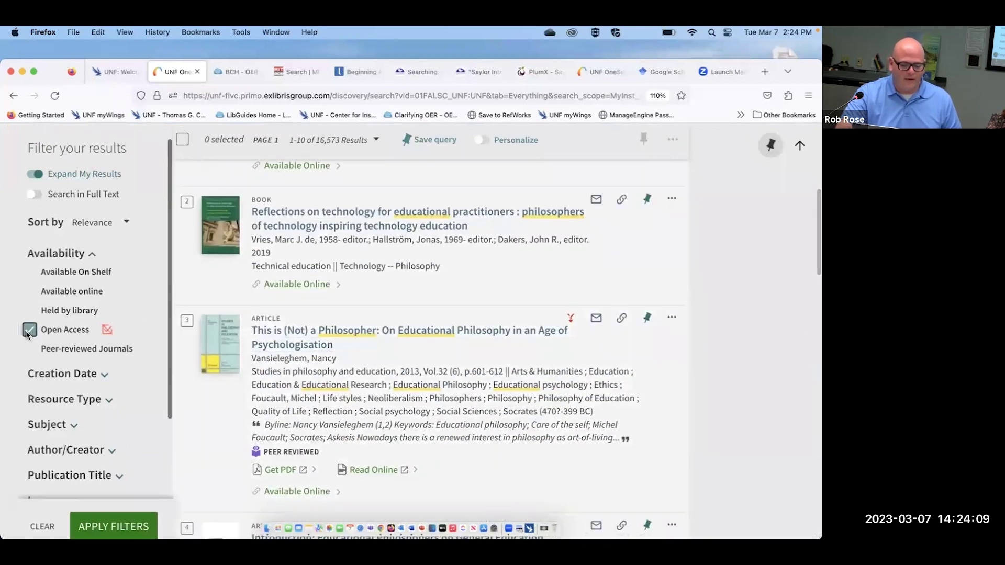
left_click(109, 514)
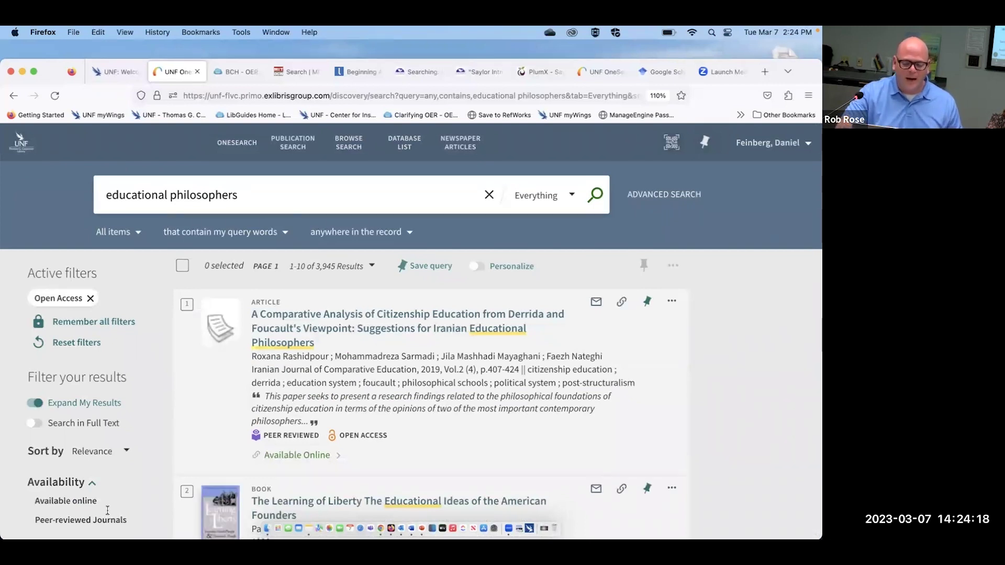
Narrow the open access results further with the Available online availability filter.
scroll(213, 397, "down", 4)
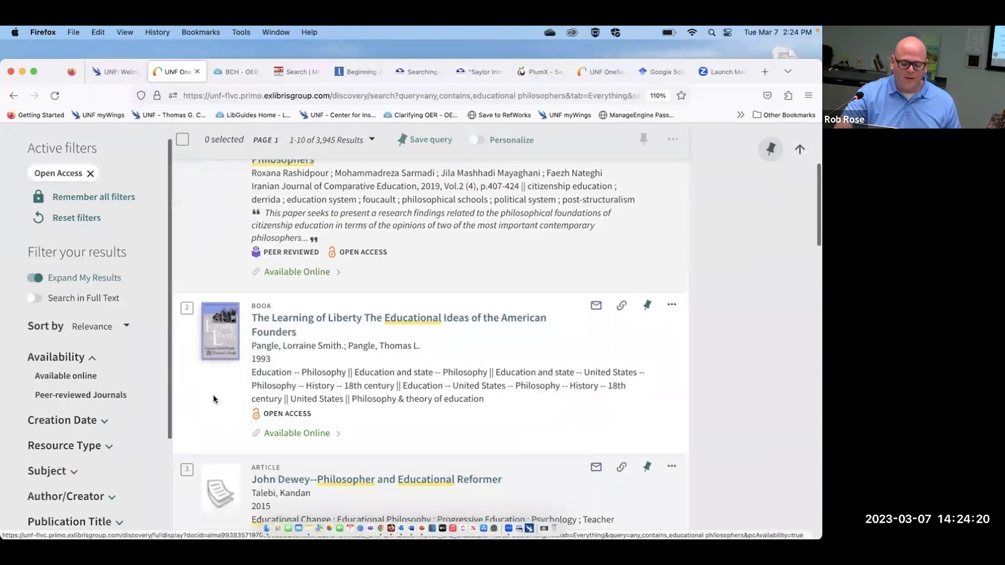
scroll(214, 399, "down", 1)
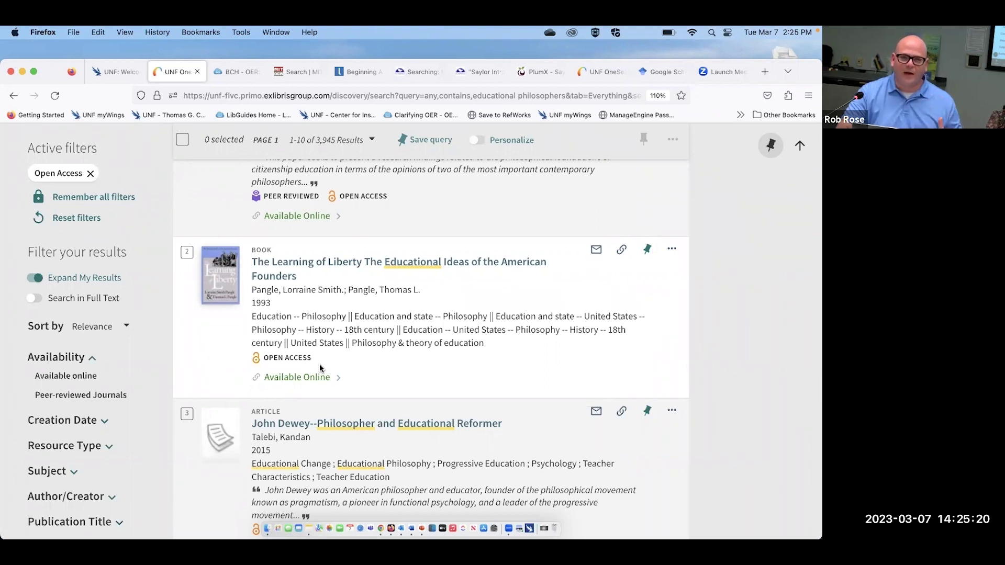
scroll(320, 368, "down", 2)
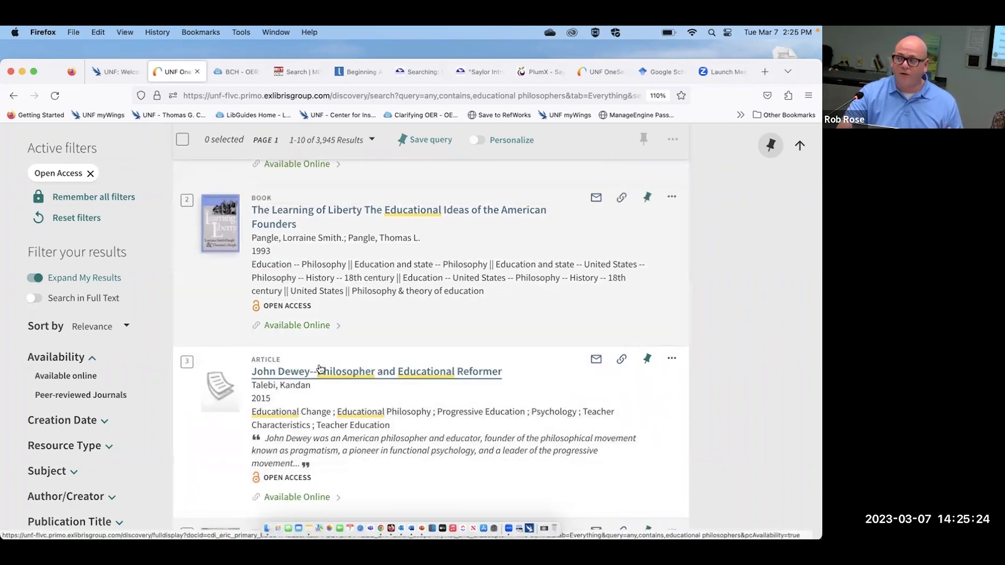
scroll(320, 366, "down", 1)
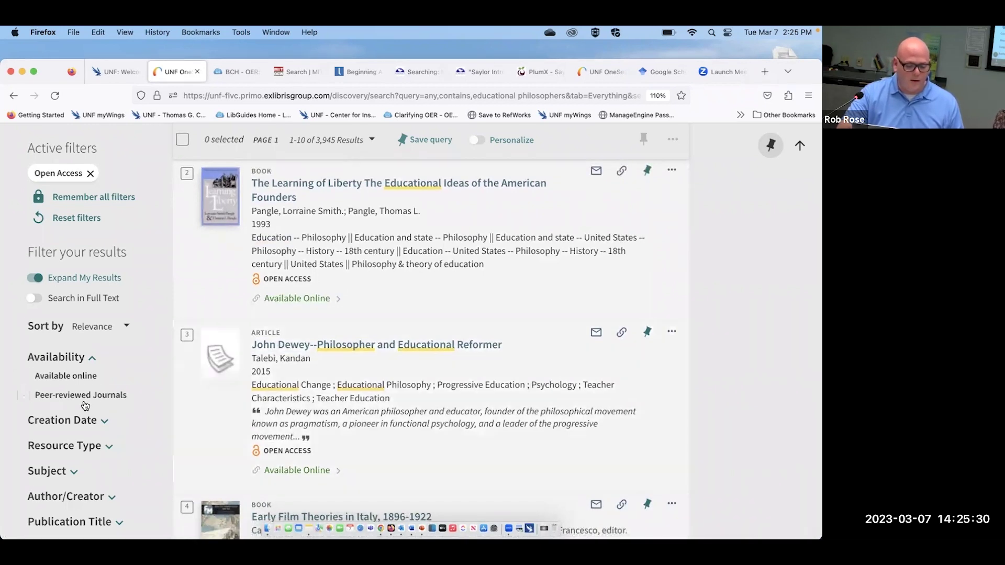
left_click(26, 376)
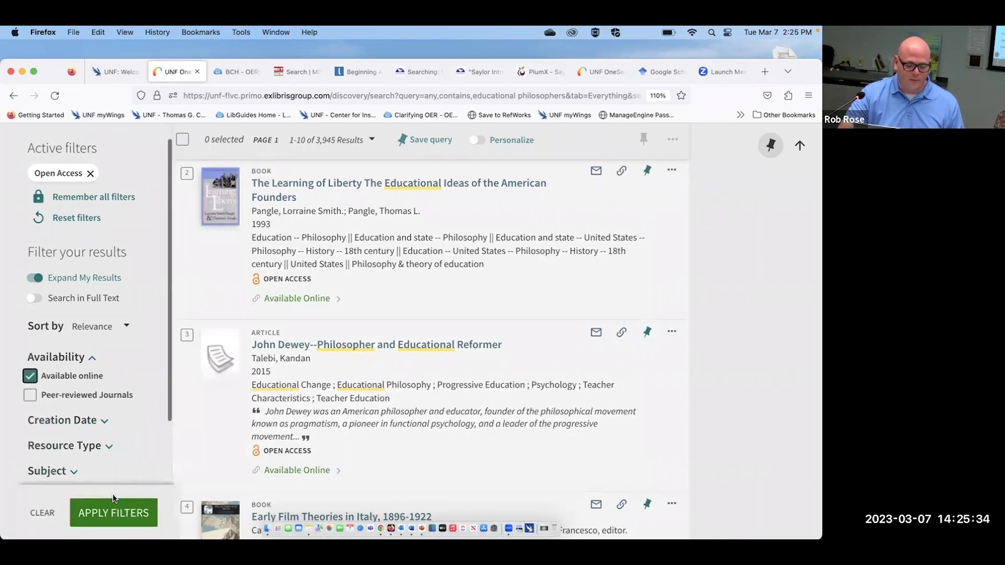
left_click(114, 513)
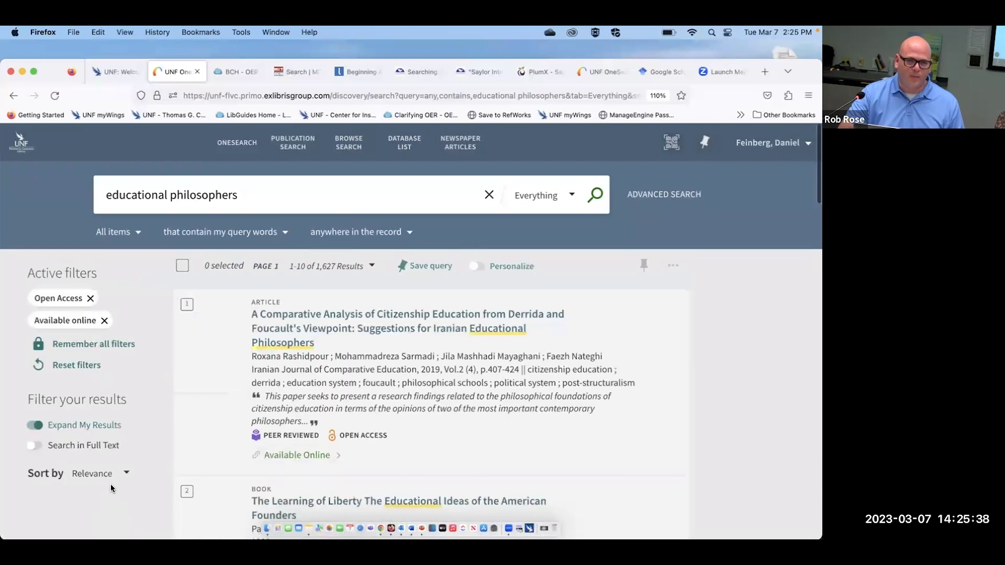
Restrict the results to the Books resource type.
scroll(105, 469, "down", 5)
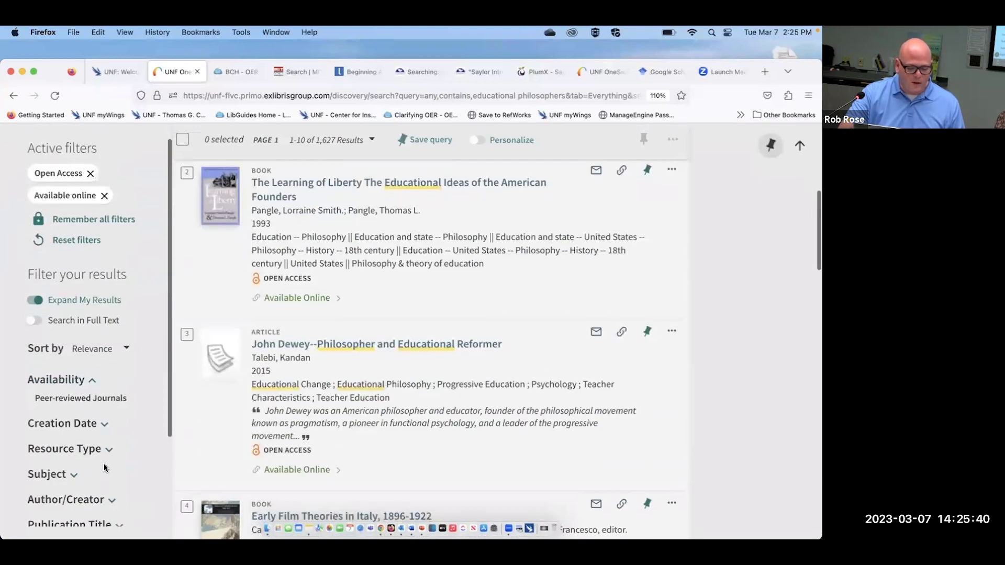
scroll(101, 422, "down", 4)
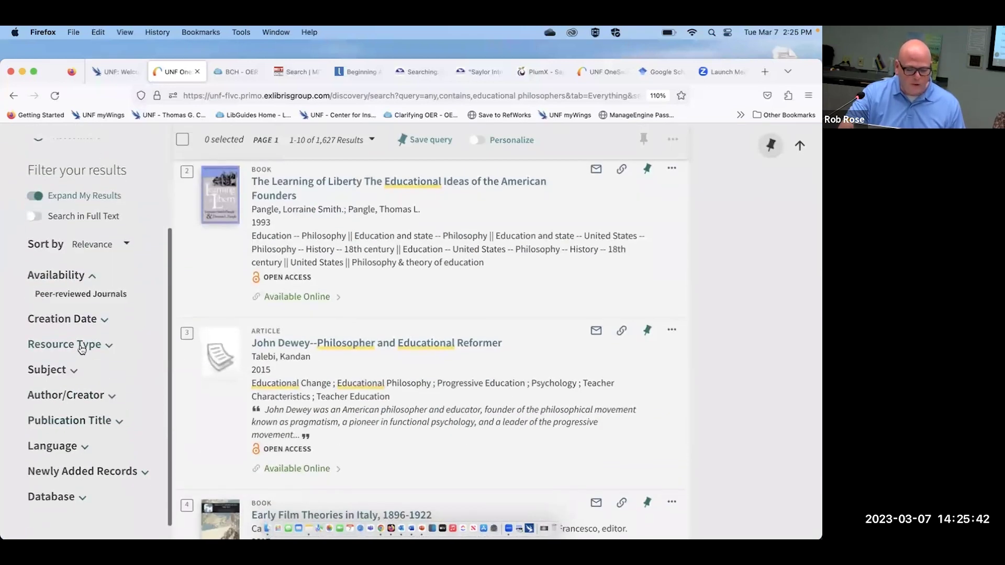
left_click(82, 346)
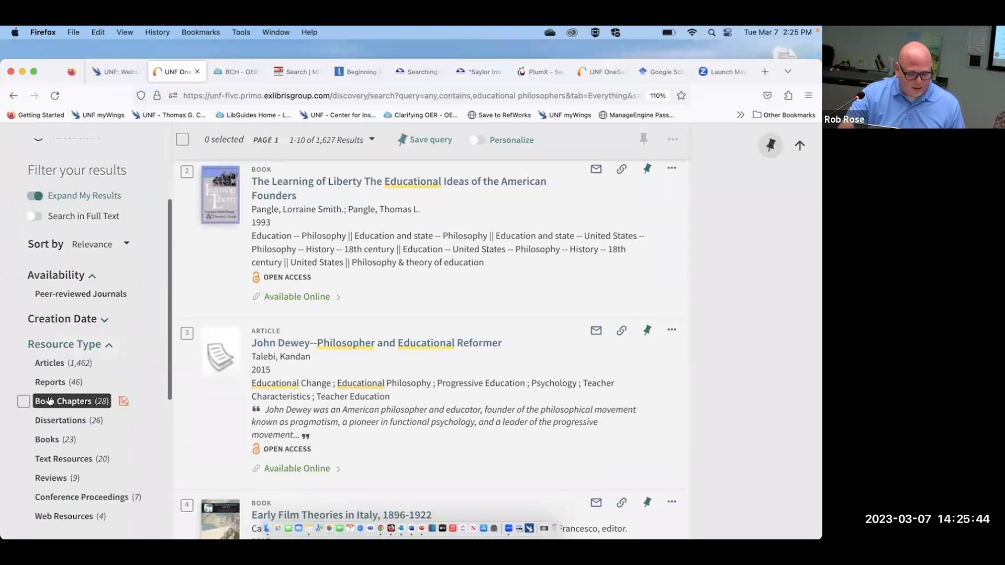
left_click(29, 439)
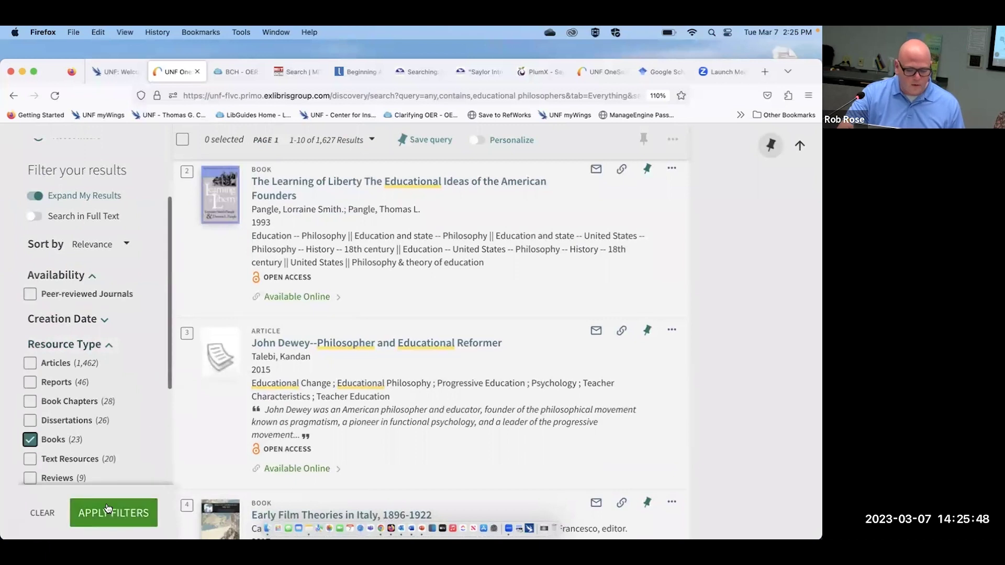
left_click(108, 510)
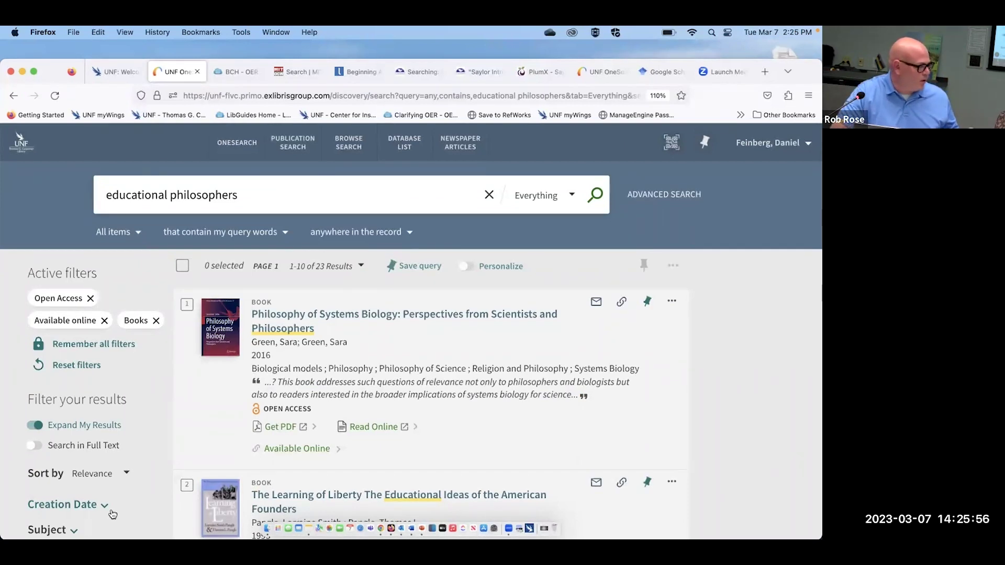
Save the books "The Learning of Liberty" and "Nicolas de Condorcet: The Revolution of French Higher Education" to the favorites.
scroll(112, 514, "down", 3)
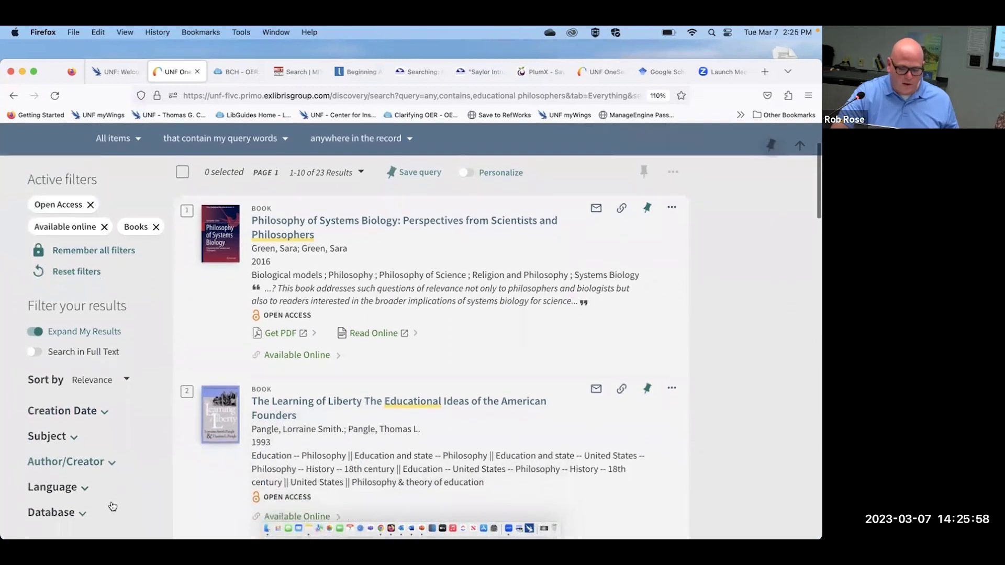
scroll(112, 506, "down", 1)
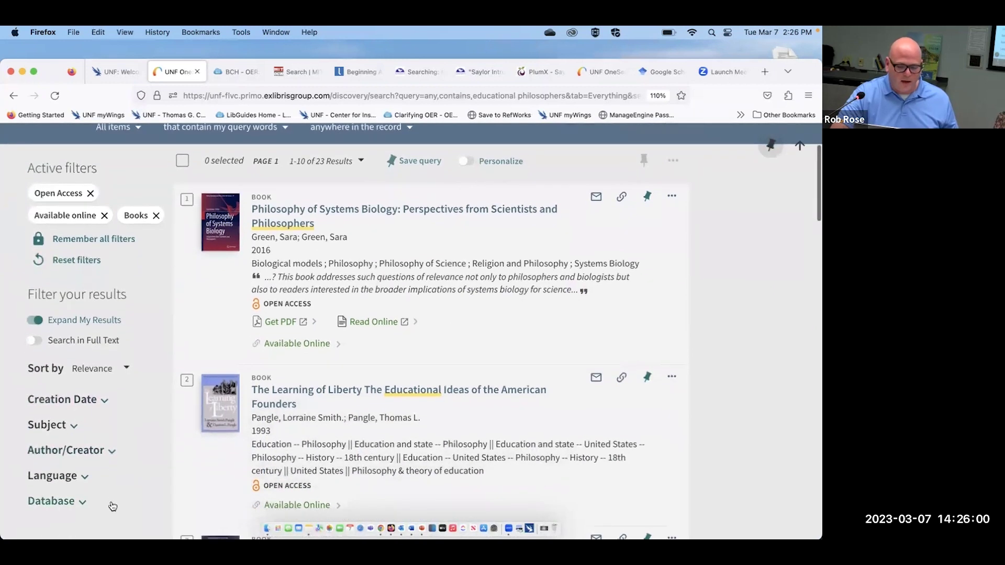
scroll(112, 506, "down", 5)
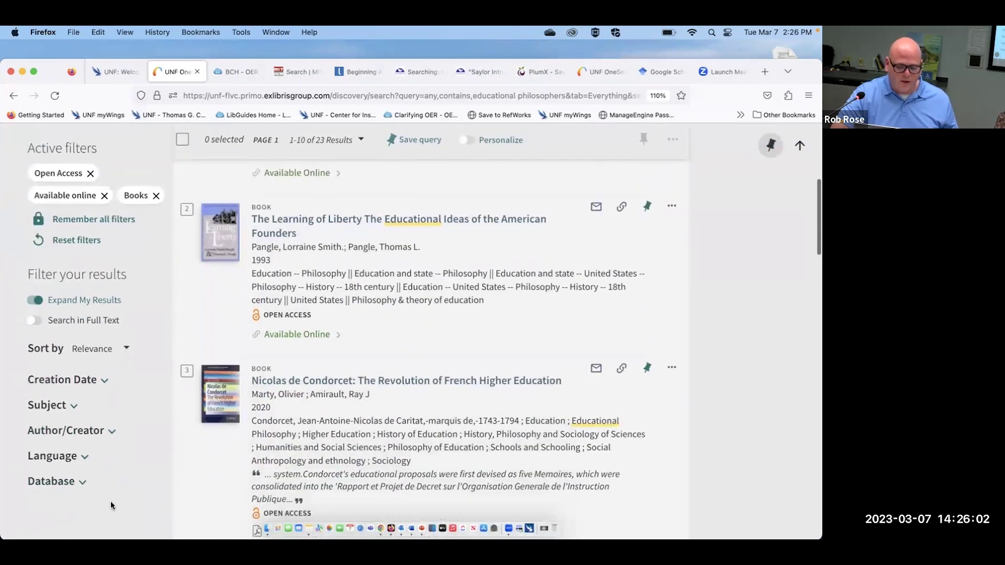
scroll(111, 500, "down", 1)
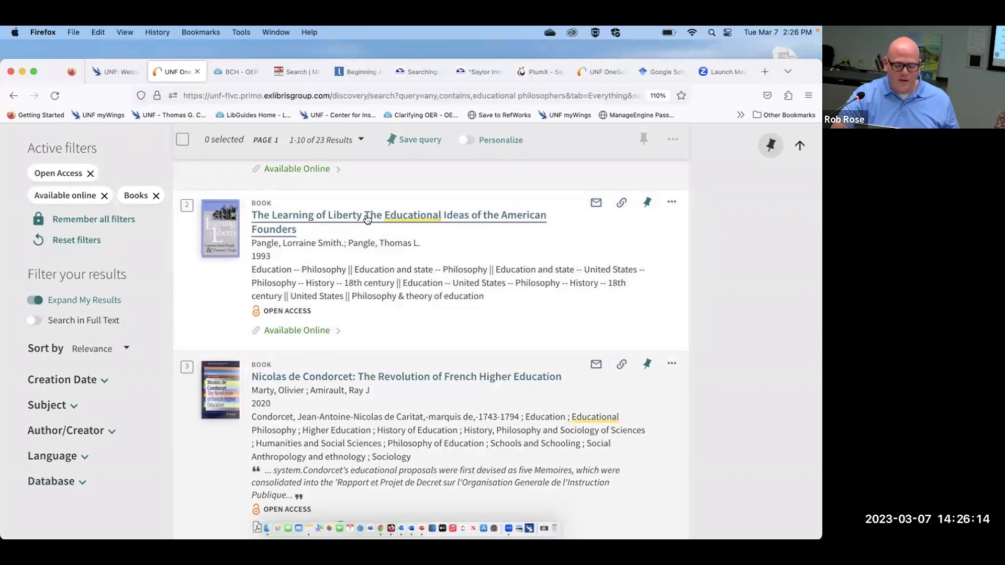
left_click(648, 204)
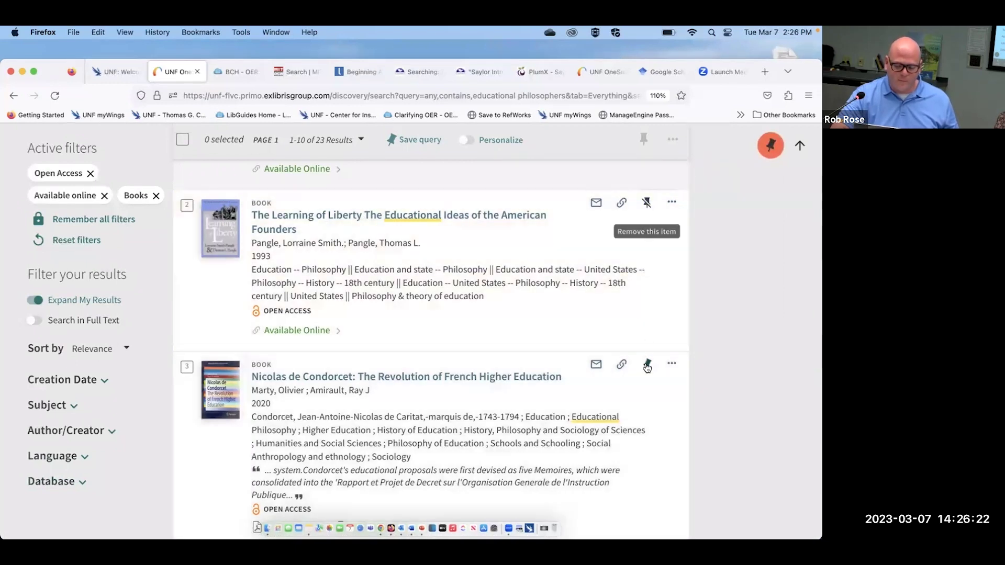
left_click(644, 365)
Add the book "Early Film Theories in Italy, 1896-1922" to the favorites.
scroll(644, 365, "up", 5)
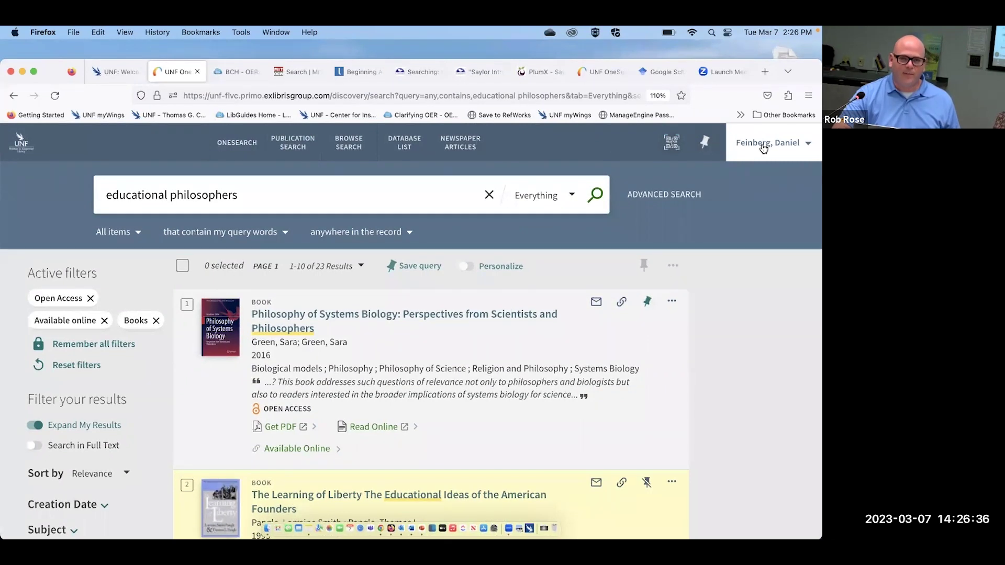
scroll(764, 148, "down", 10)
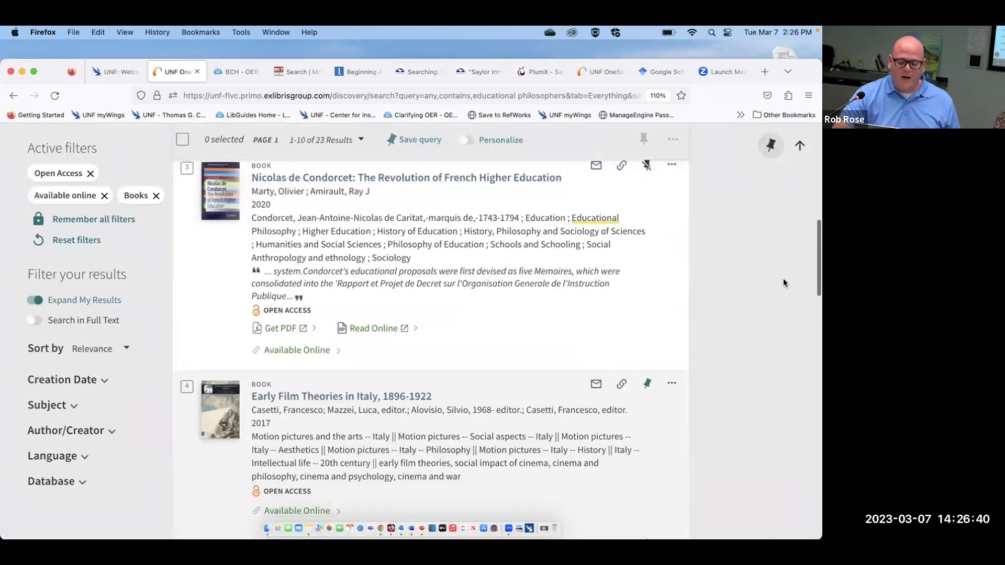
left_click(648, 384)
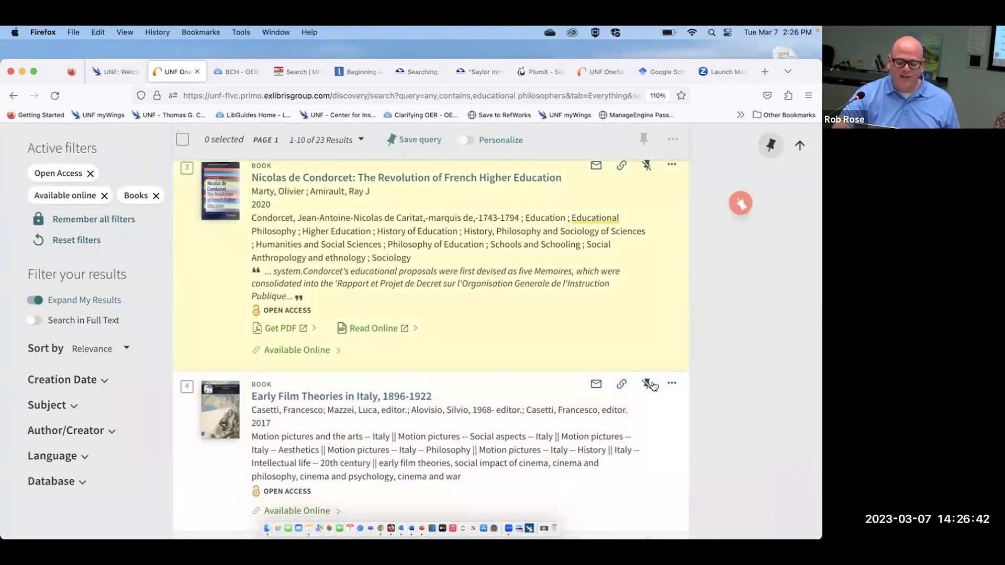
Open My Favorites from the account options and look through the saved records.
scroll(652, 385, "up", 10)
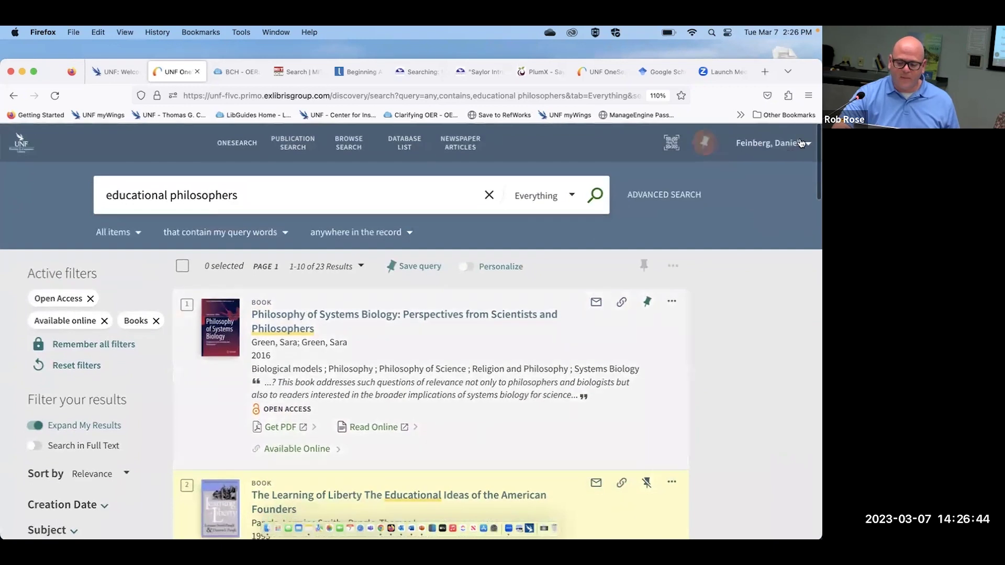
left_click(770, 158)
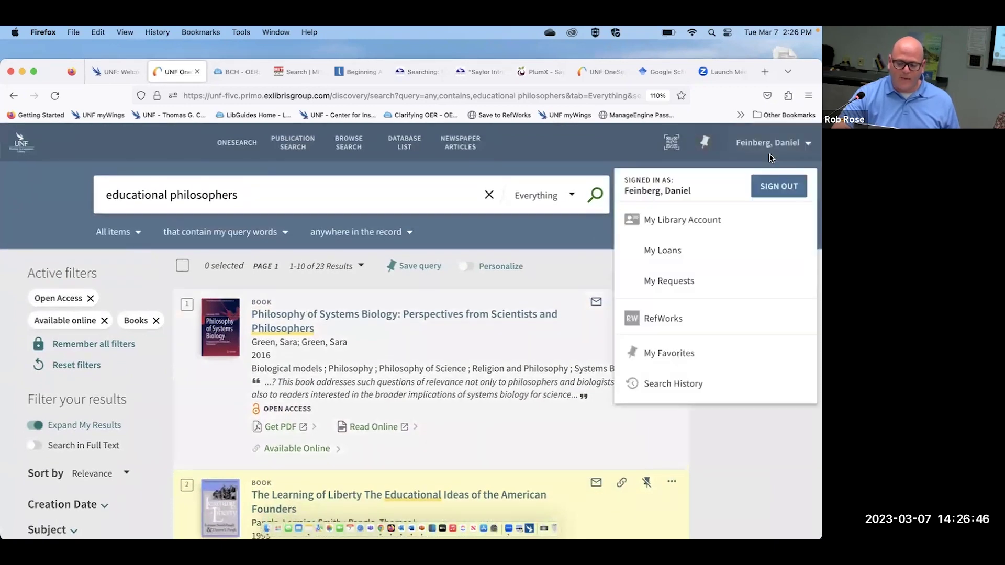
left_click(695, 361)
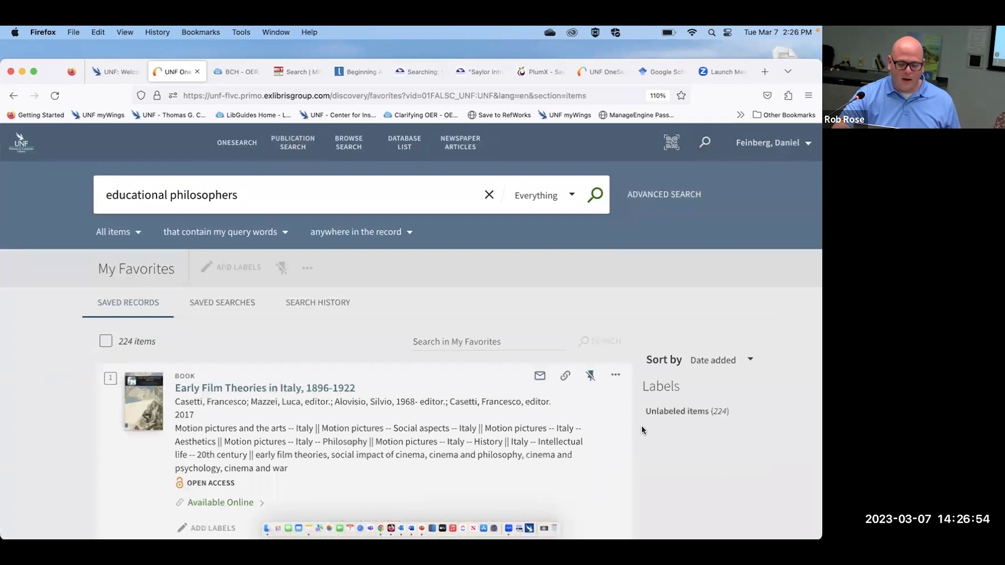
scroll(610, 478, "down", 4)
scroll(610, 479, "down", 10)
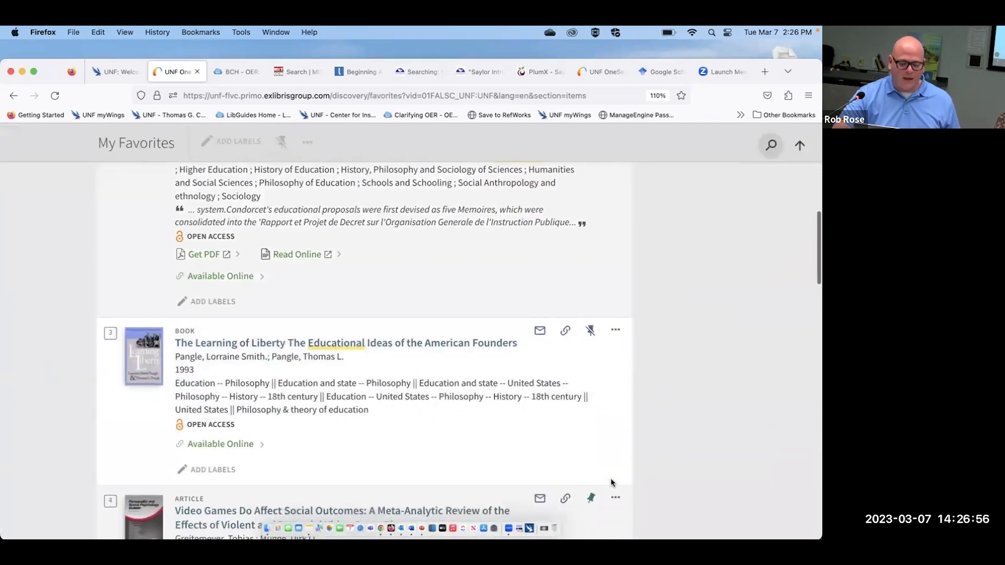
Look through the saved records in My Favorites and view the page's QR code for sharing.
scroll(610, 481, "down", 5)
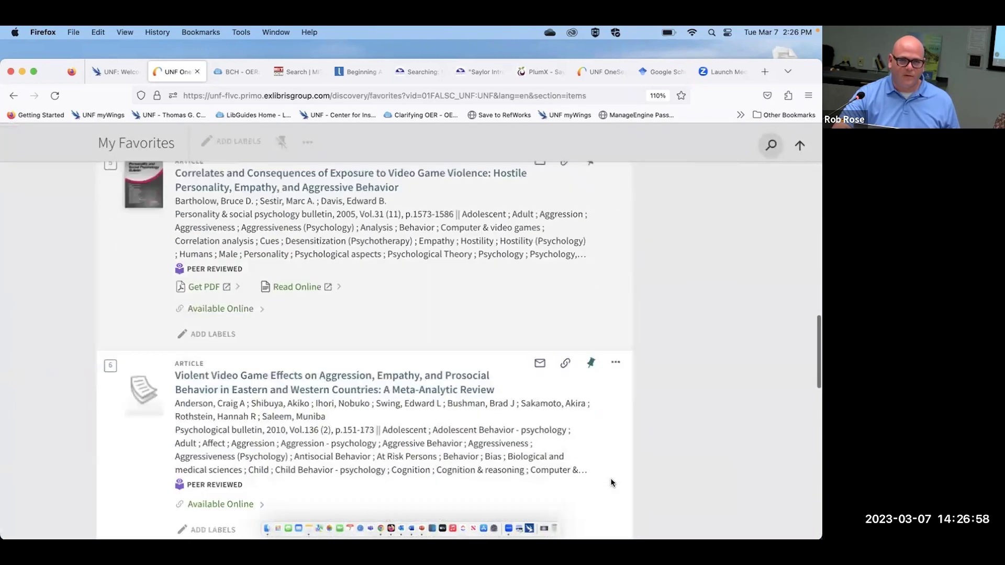
scroll(611, 482, "up", 1)
scroll(610, 481, "up", 8)
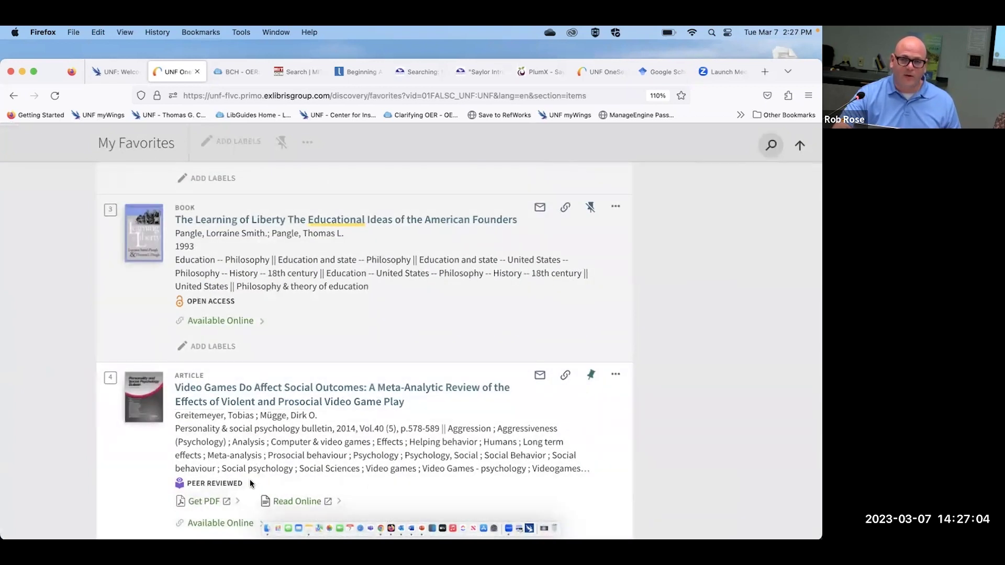
scroll(254, 479, "up", 7)
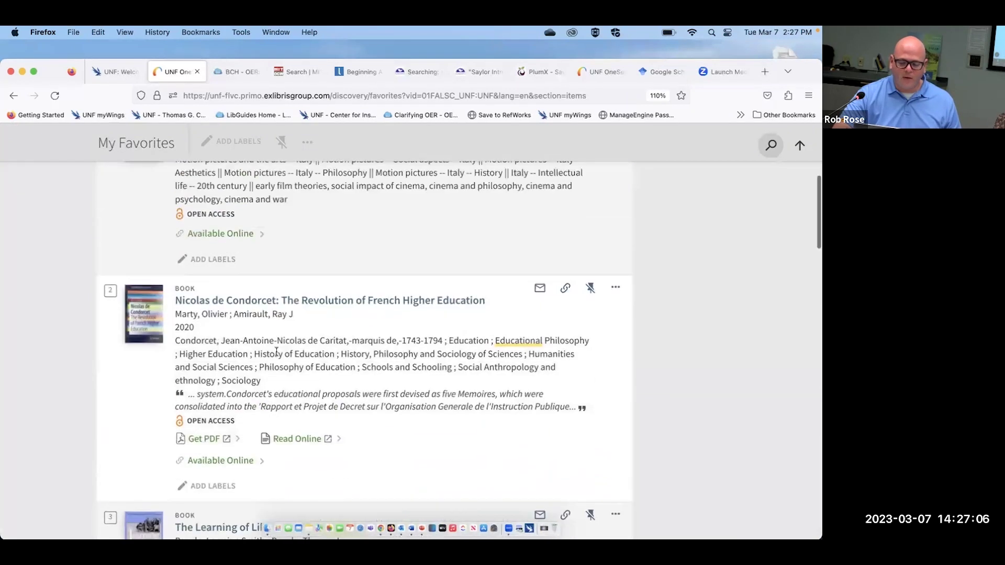
scroll(274, 366, "up", 5)
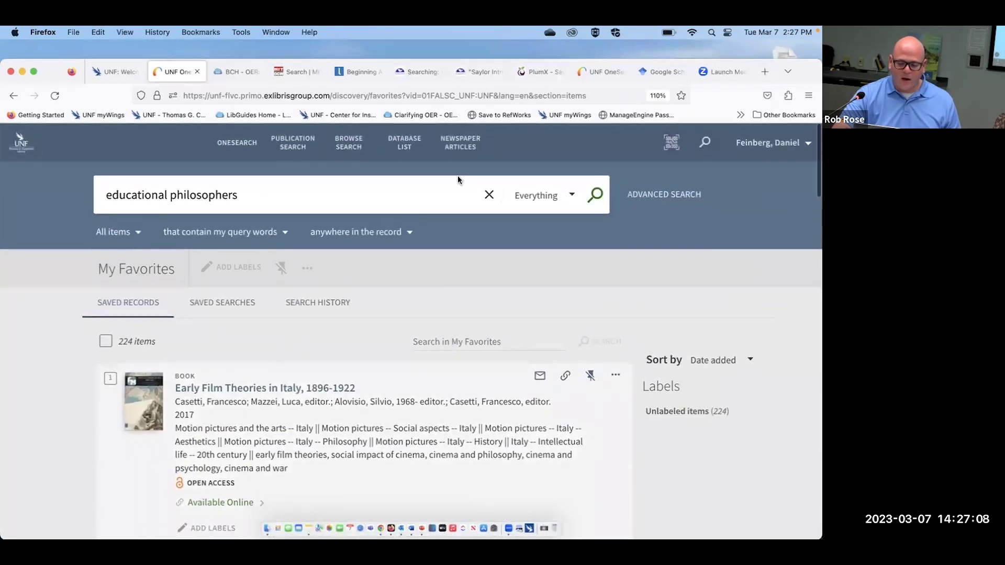
left_click(671, 144)
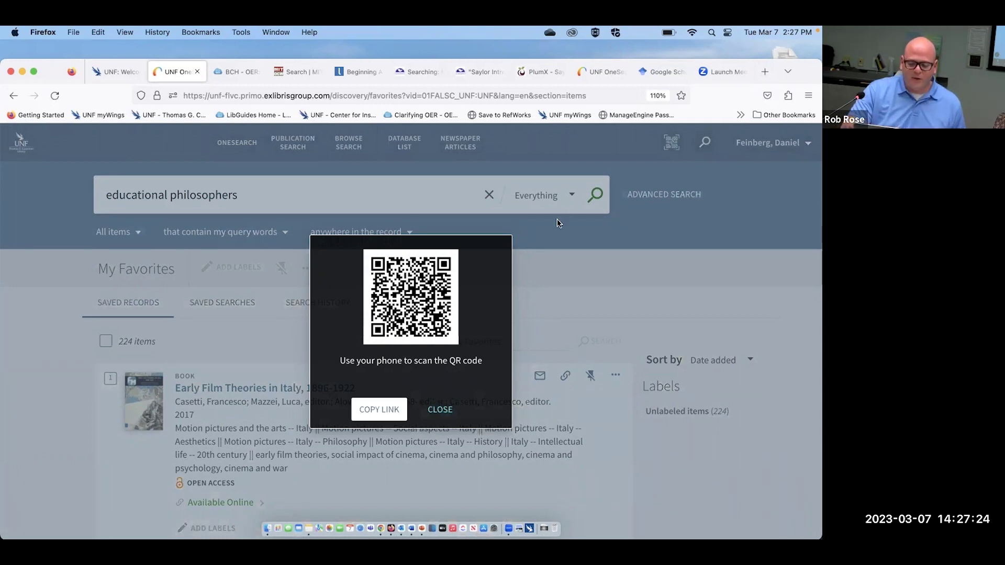
left_click(439, 409)
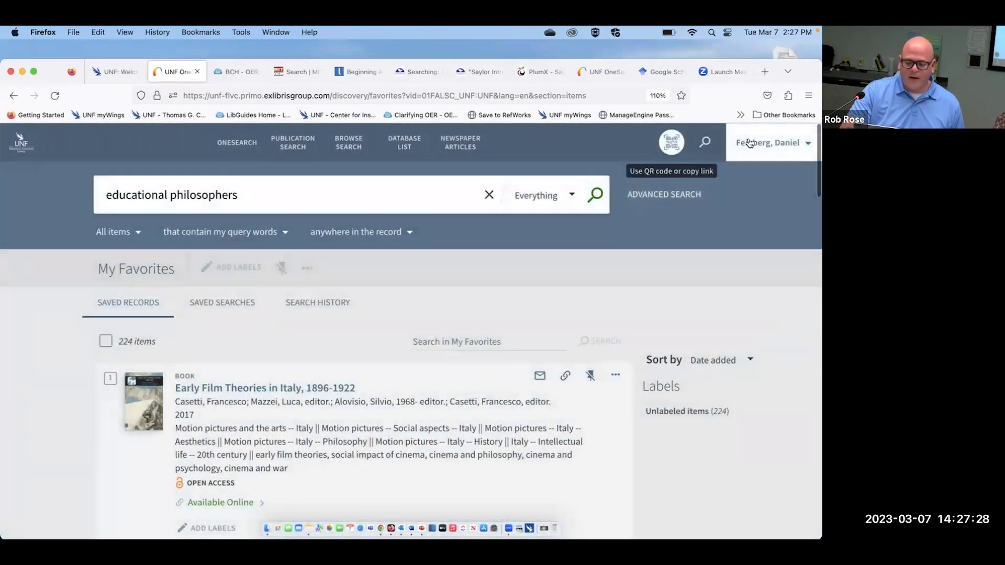
Rerun the "educational philosophers" query limited to Open Access, Available online and Books from the search history.
left_click(750, 142)
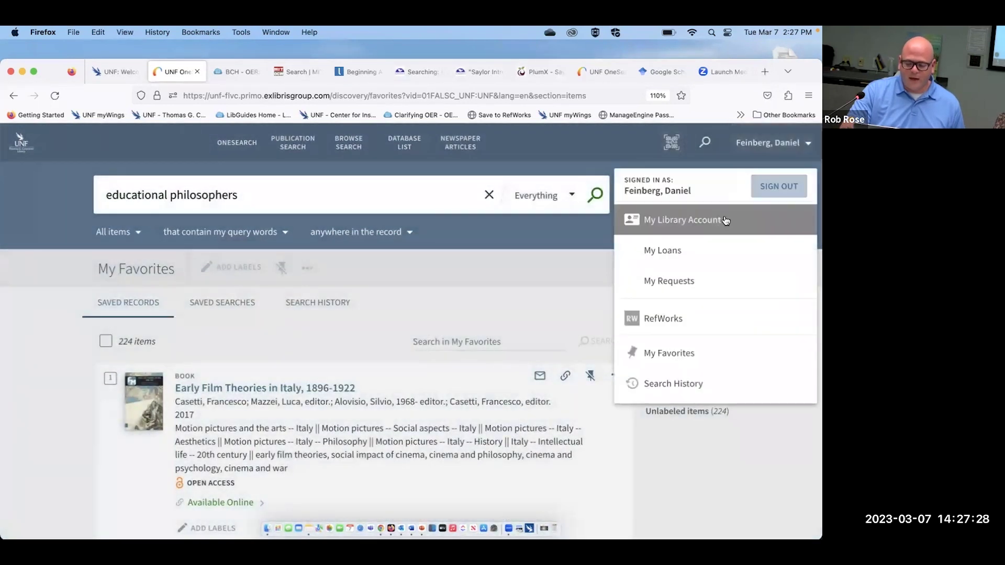
left_click(670, 383)
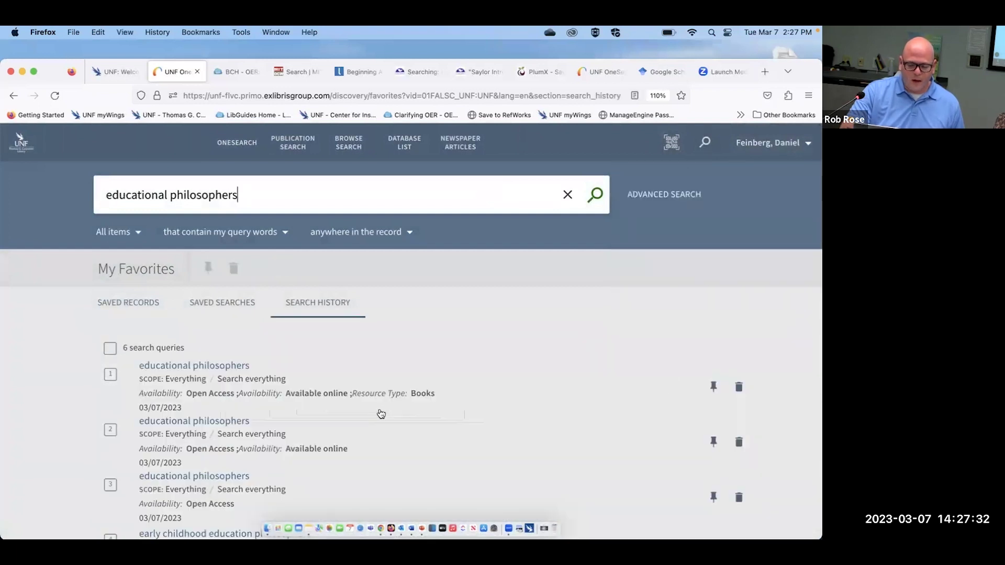
left_click(233, 367)
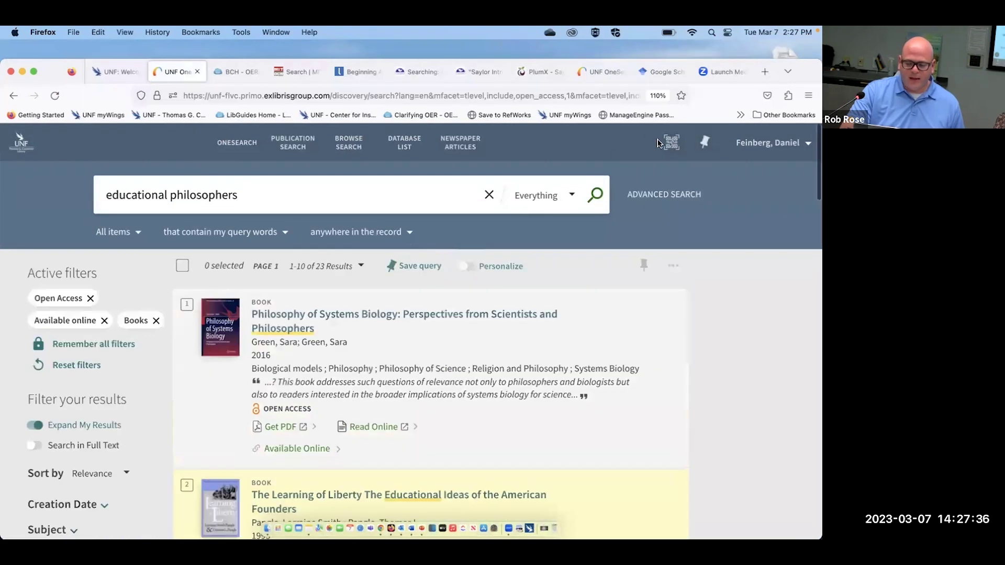
View the QR code for the filtered search results, close it, and look over the remaining filters.
left_click(672, 143)
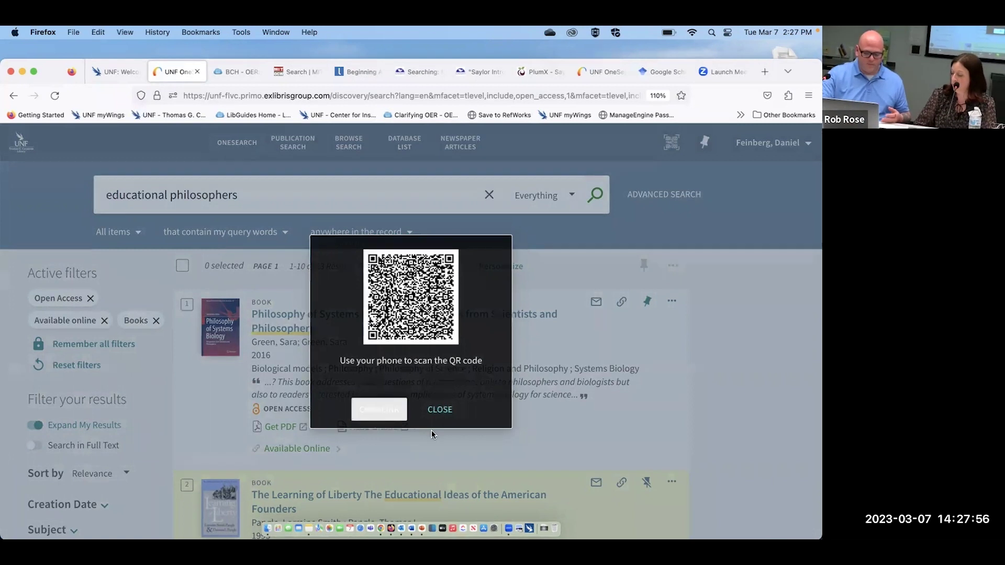
left_click(439, 413)
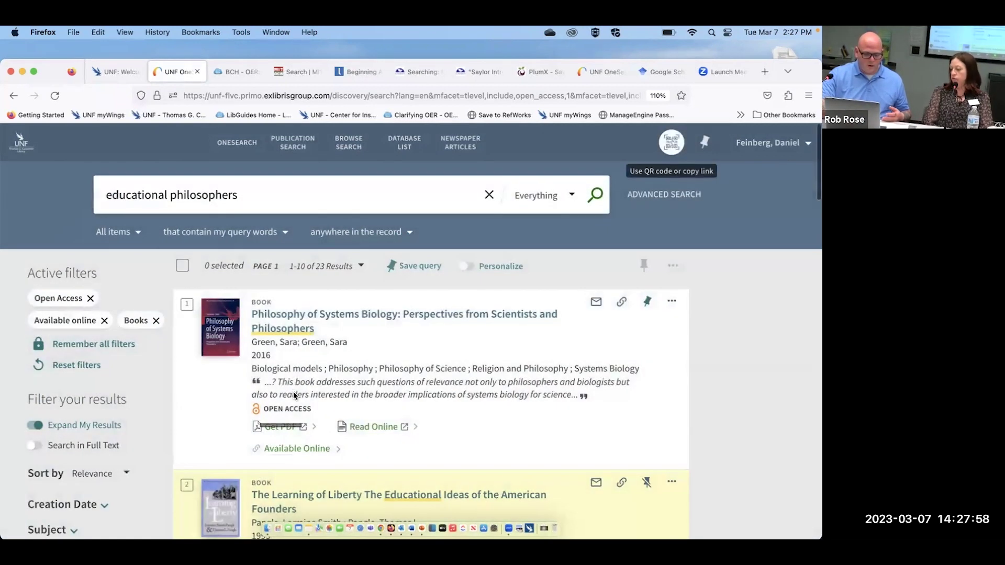
scroll(162, 444, "down", 5)
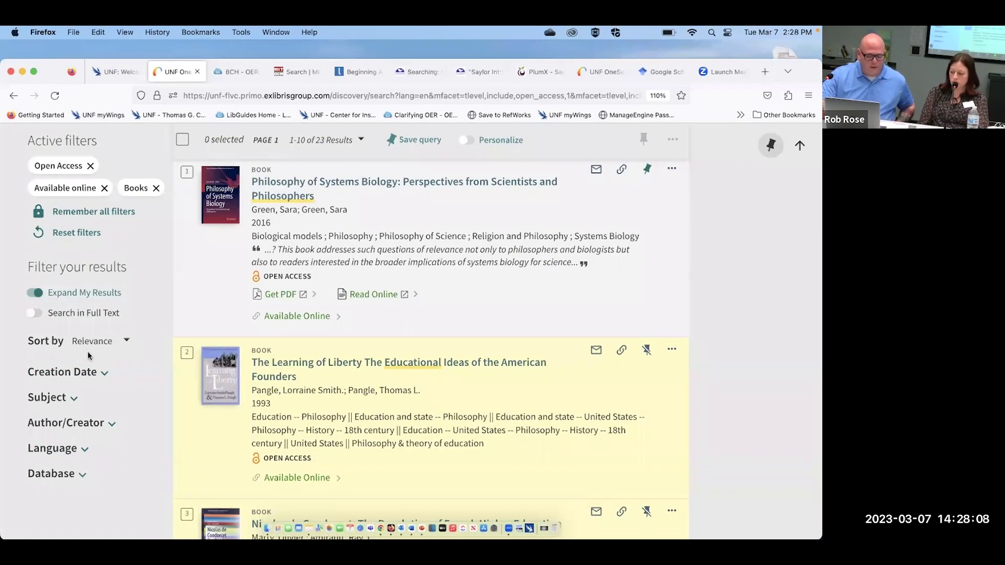
scroll(82, 185, "up", 5)
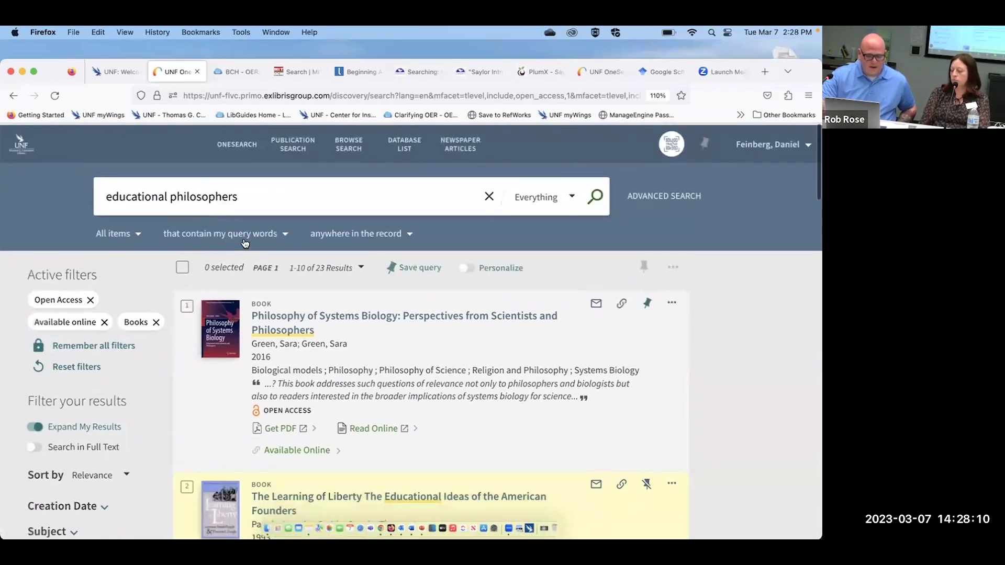
Run a fresh "educational philosophers" search and restrict it to Open Access, Peer-reviewed Journals and the Books resource type.
left_click(296, 199)
key("Return")
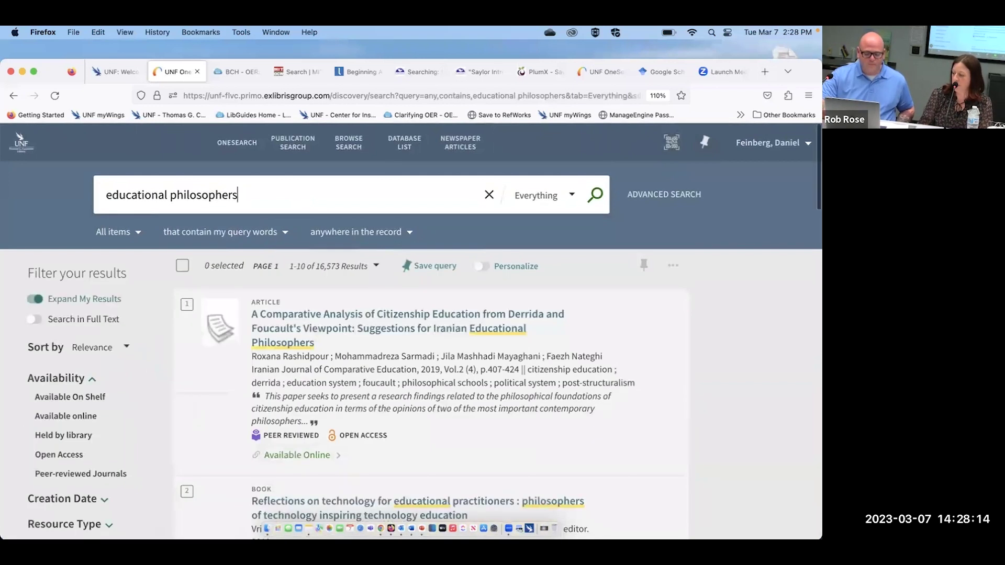
scroll(197, 295, "down", 5)
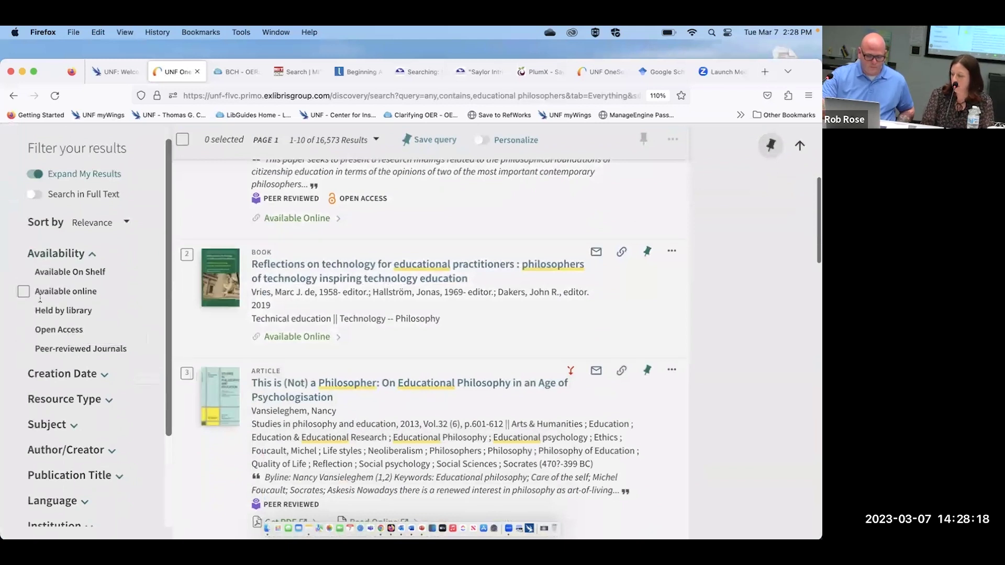
left_click(25, 330)
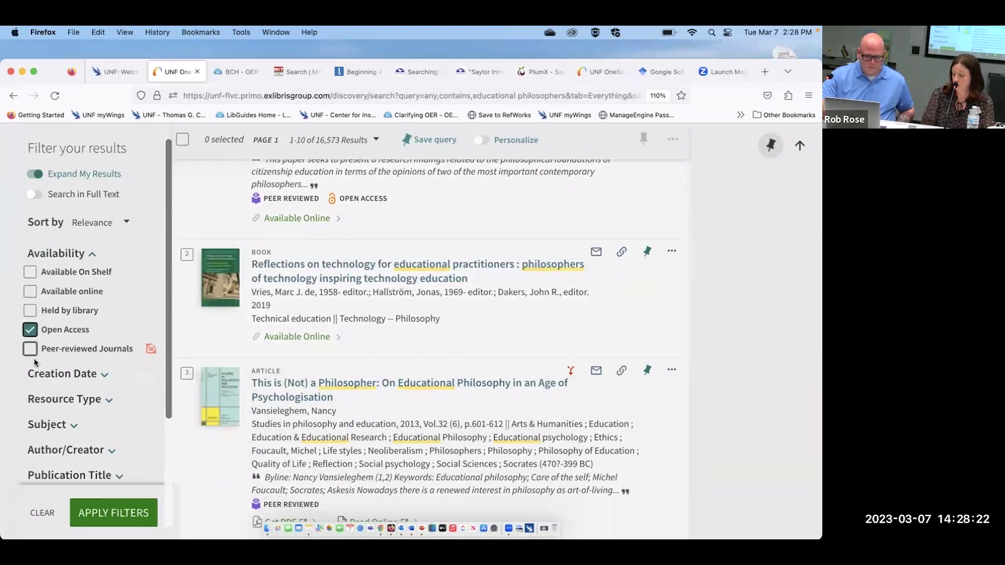
left_click(31, 350)
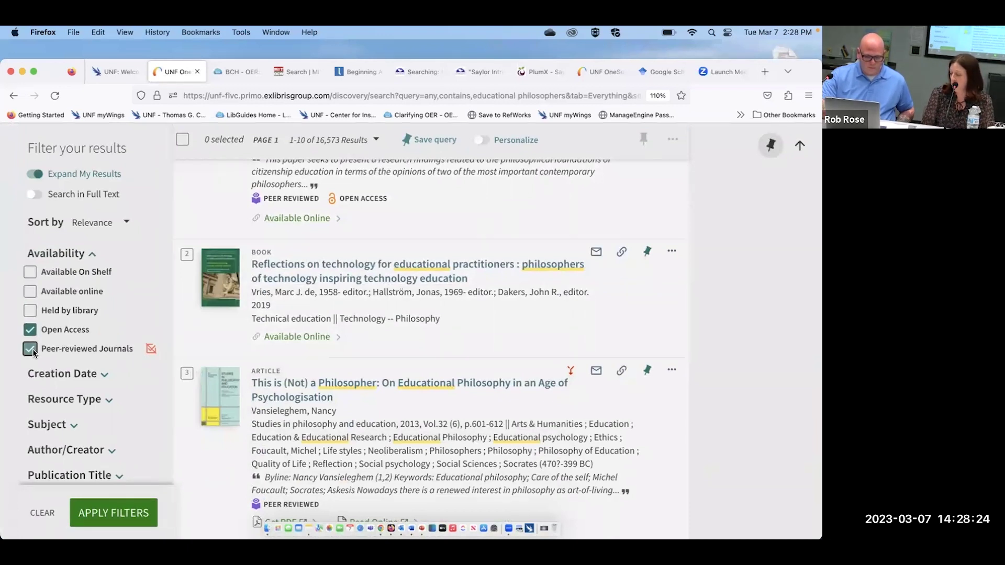
left_click(36, 399)
scroll(36, 392, "down", 2)
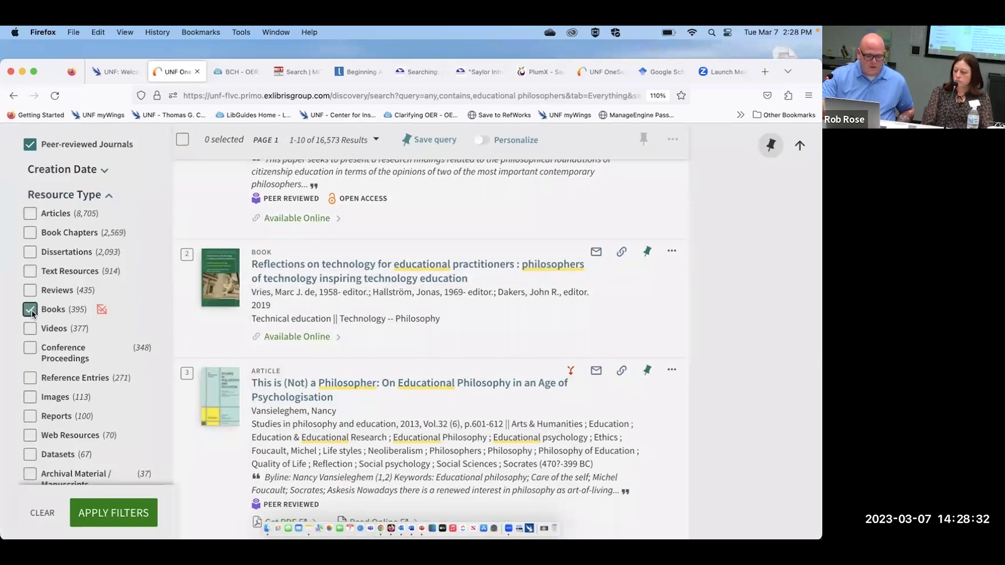
left_click(117, 513)
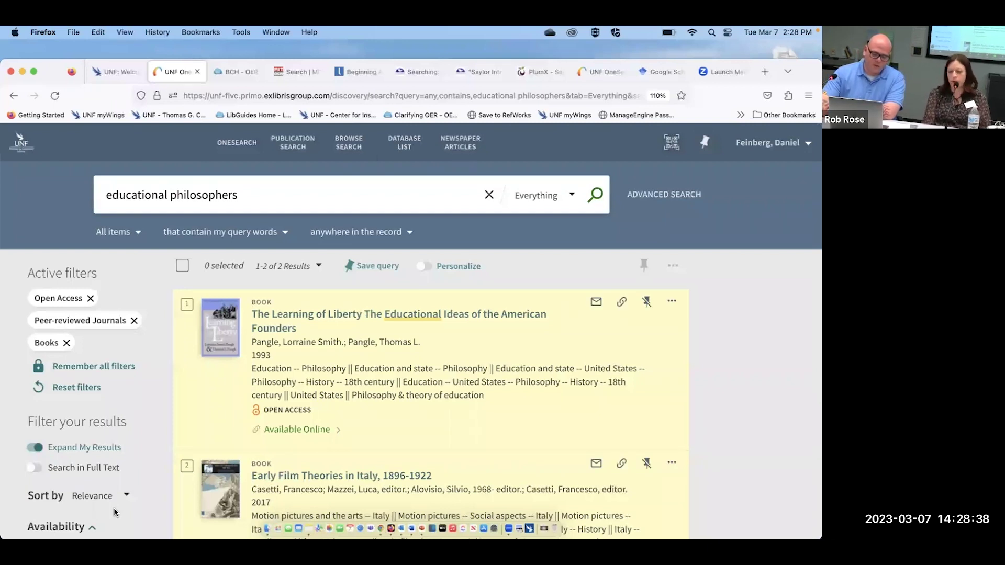
scroll(242, 420, "down", 3)
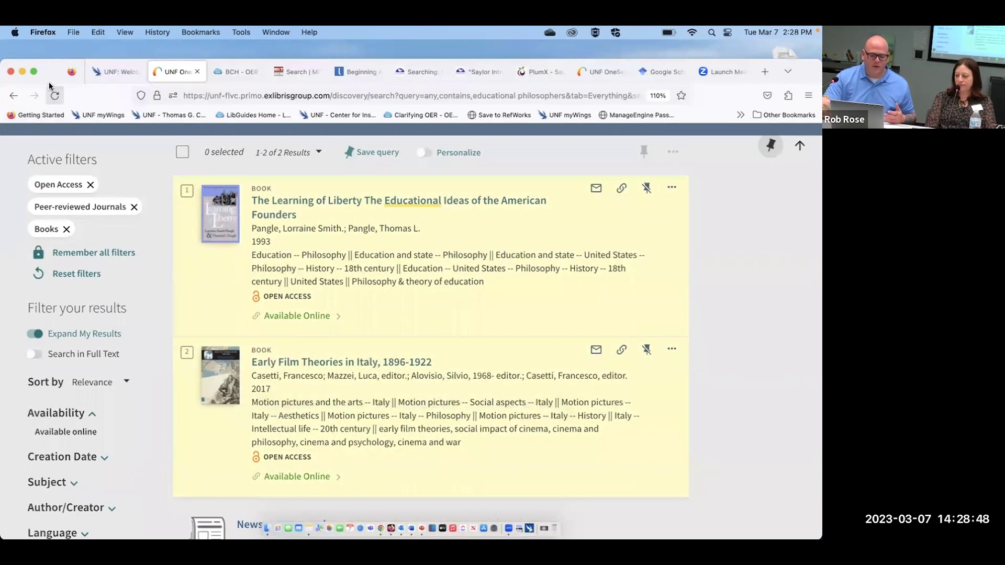
Switch to the library's OER guide and open its COGGIN course materials page.
left_click_drag(55, 86, 57, 148)
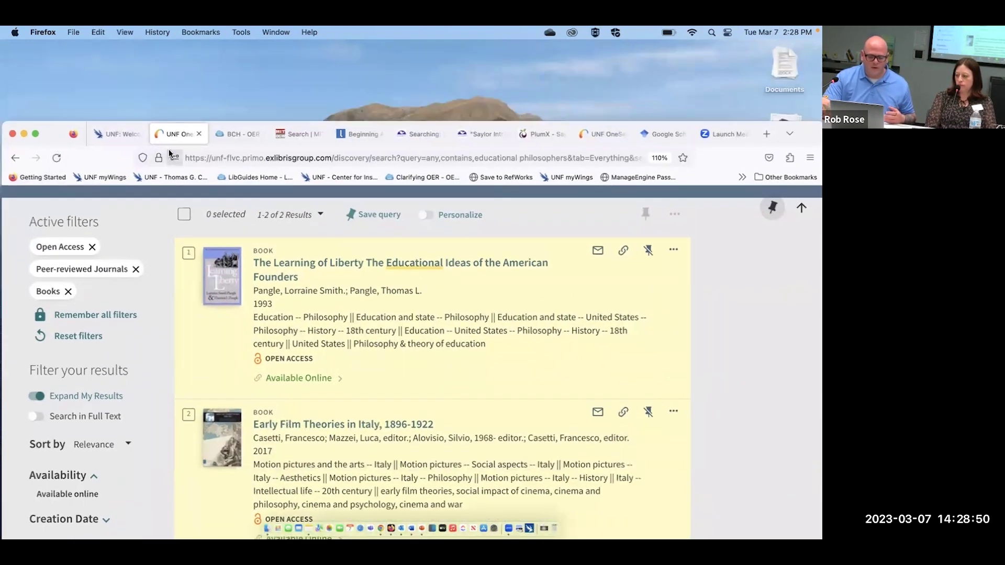
left_click(238, 131)
left_click_drag(49, 129, 47, 75)
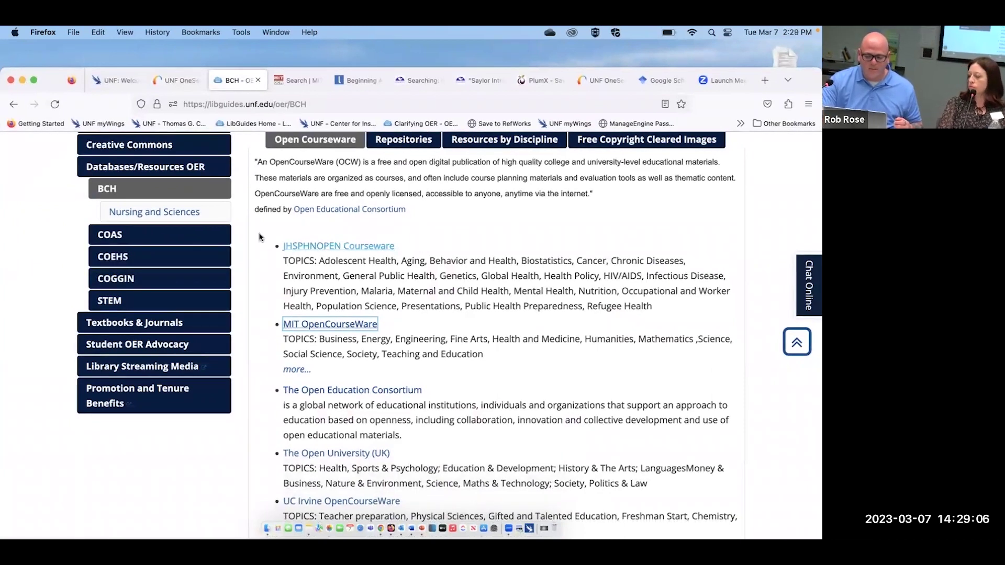
left_click(185, 285)
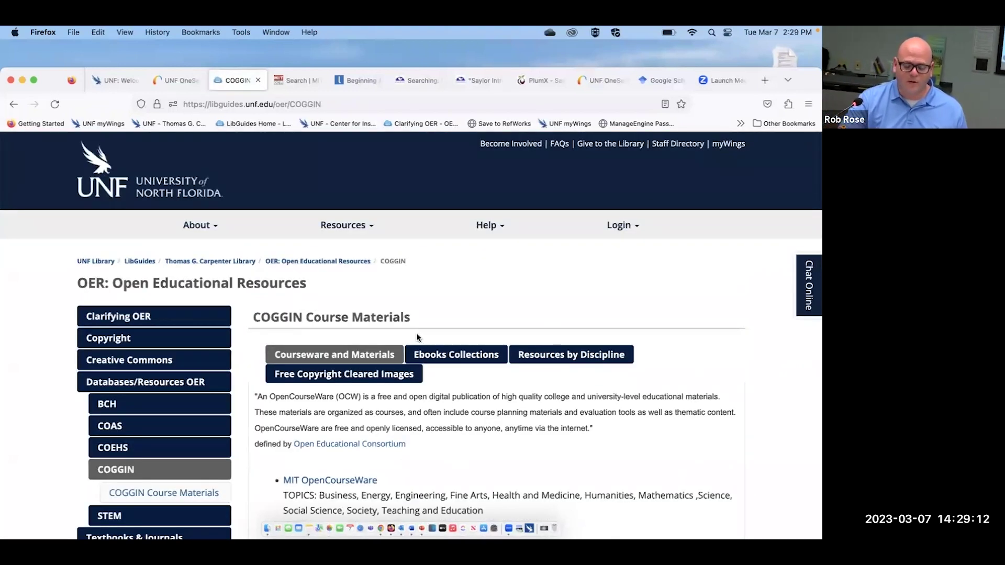
Open the MIT OpenCourseWare site from the COGGIN courseware list, continuing through the redirect notice.
scroll(426, 328, "down", 5)
left_click(344, 338)
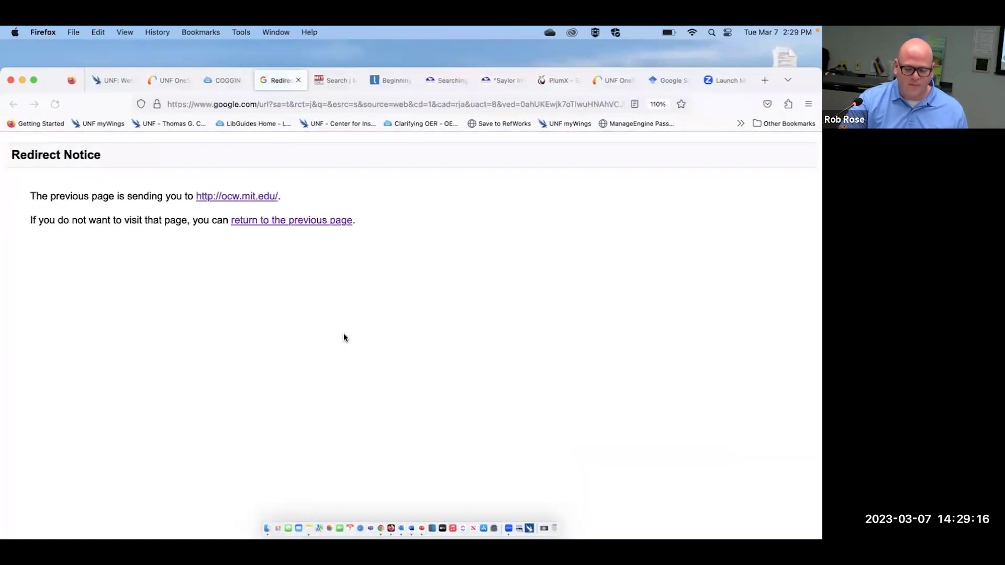
left_click(244, 198)
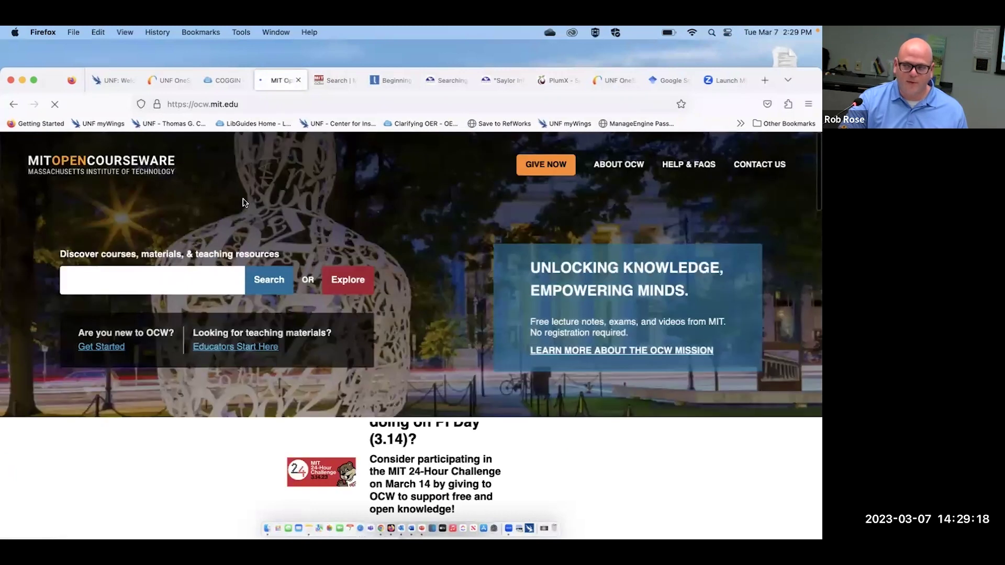
Search MIT OpenCourseWare for "microeconomic".
left_click(208, 274)
type("ma")
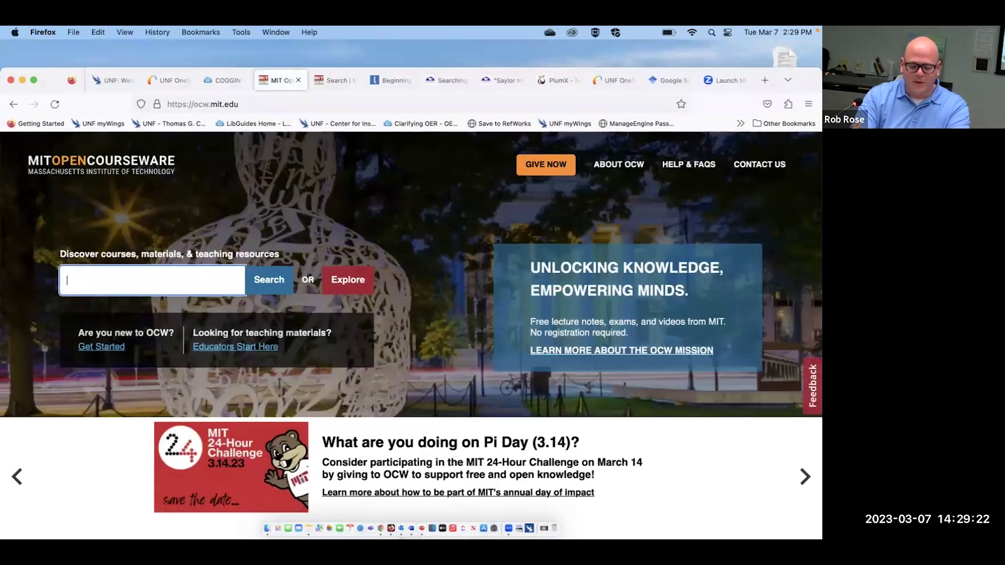
key("BackSpace")
type("it")
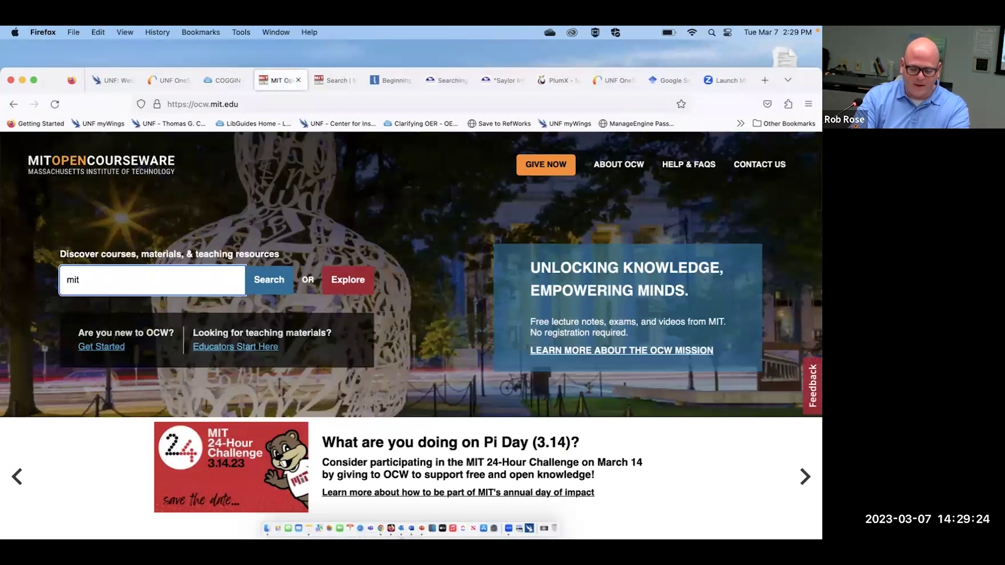
key("BackSpace")
type("creconomics")
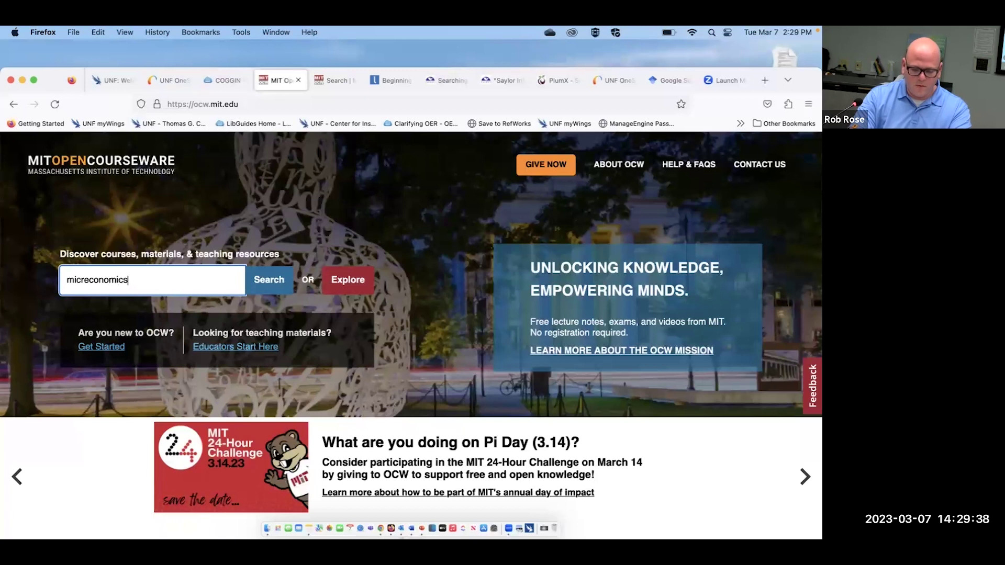
key("Return")
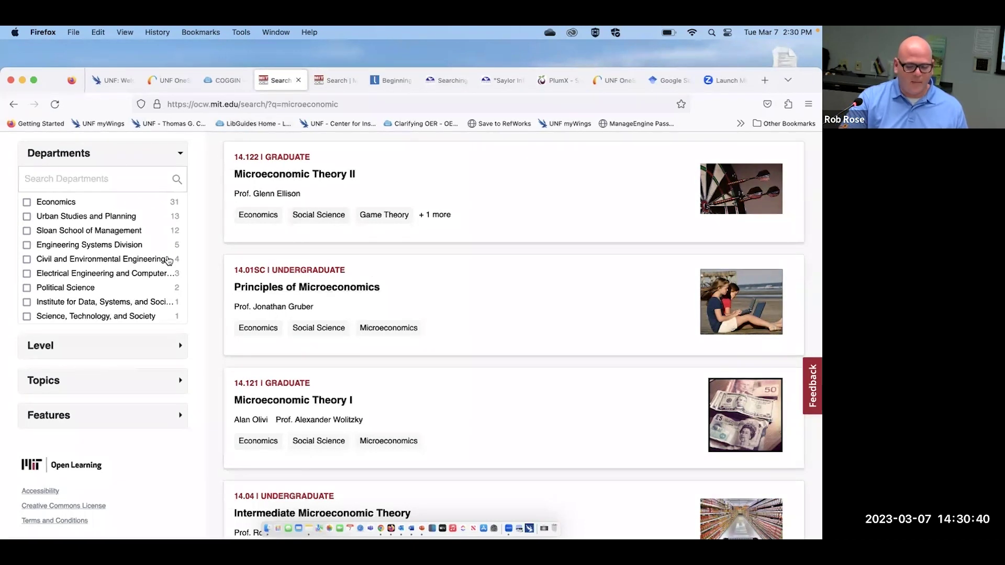
Filter the microeconomic course results to the Economics department and the Graduate level.
left_click(28, 203)
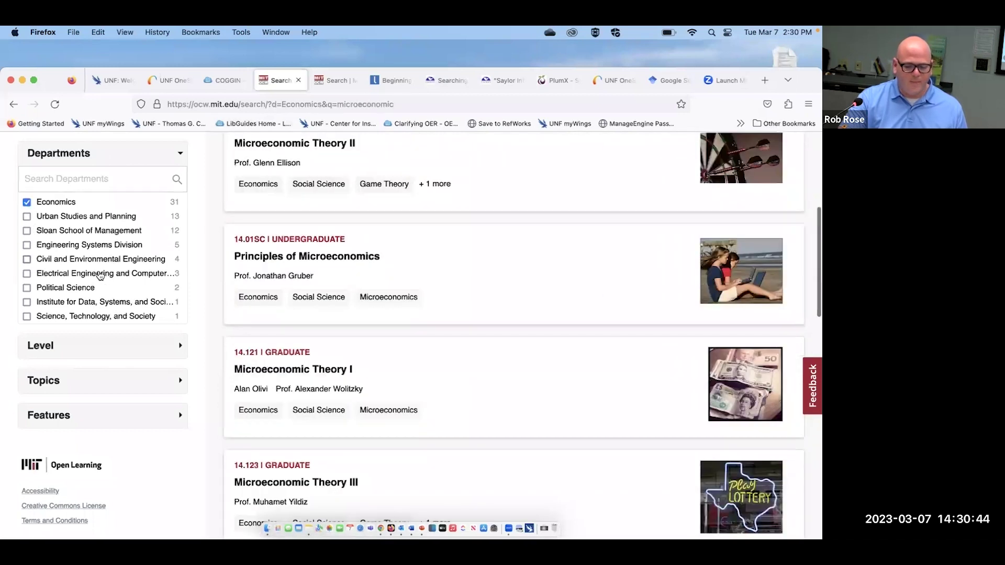
scroll(84, 262, "down", 4)
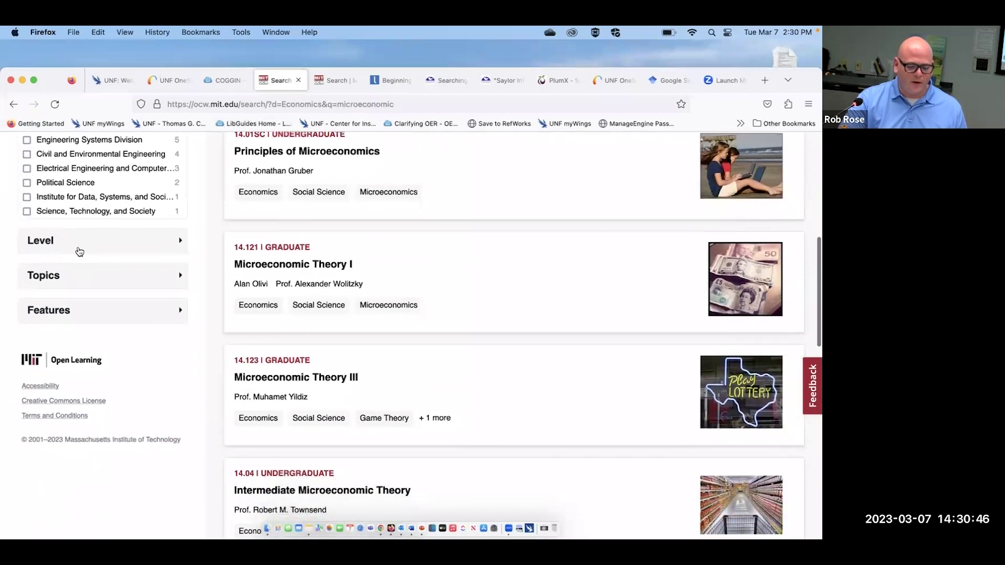
left_click(79, 249)
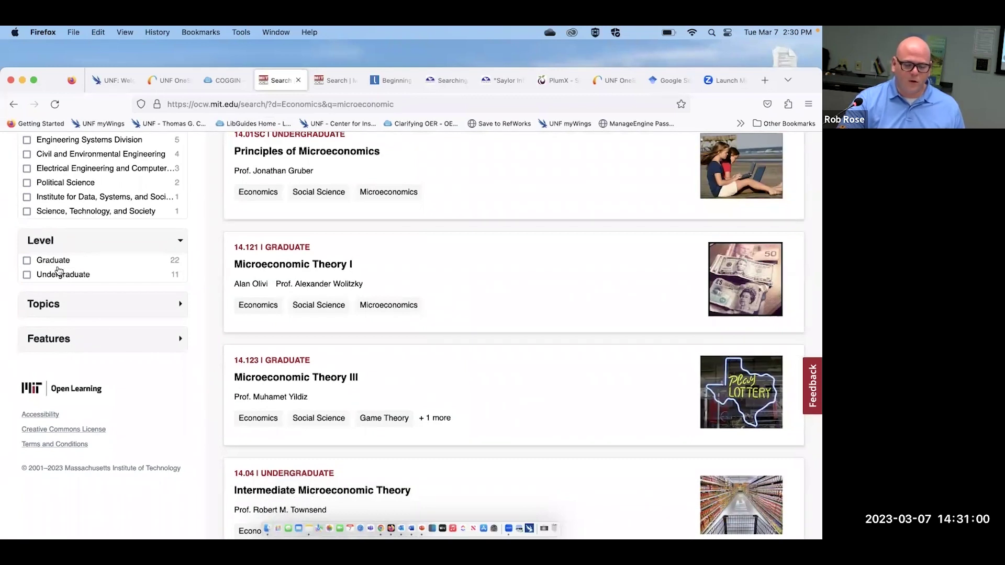
left_click(27, 261)
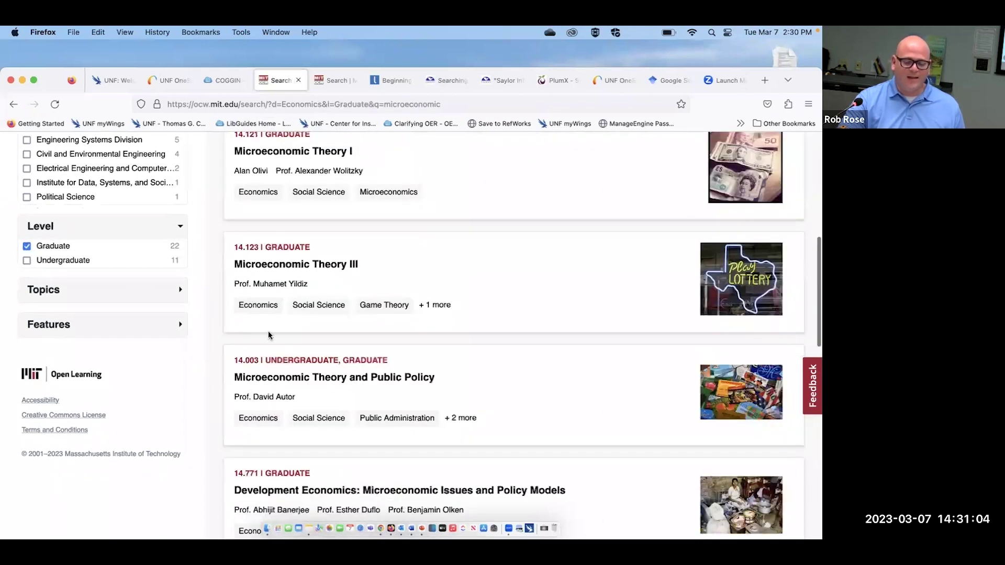
scroll(269, 335, "up", 7)
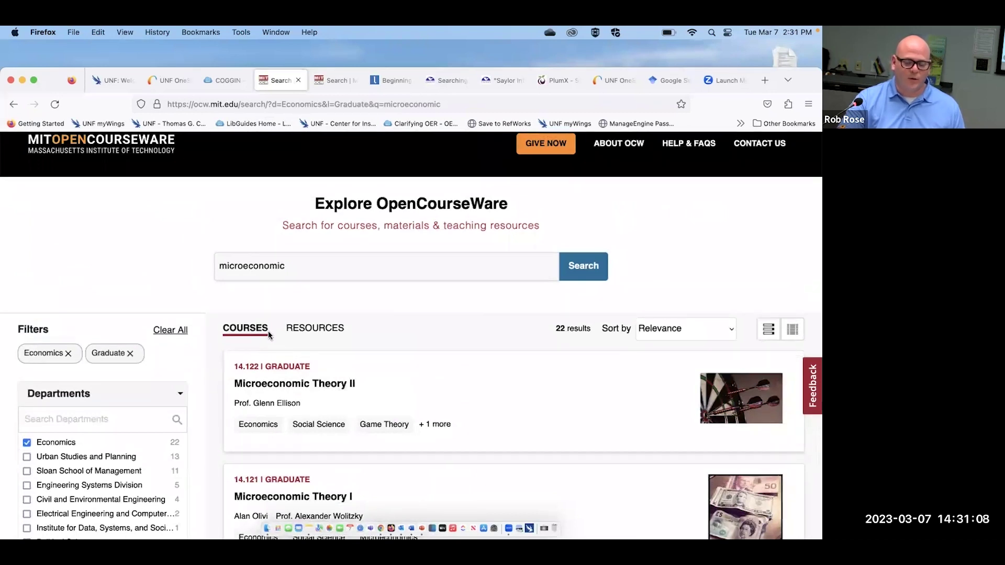
scroll(269, 335, "up", 1)
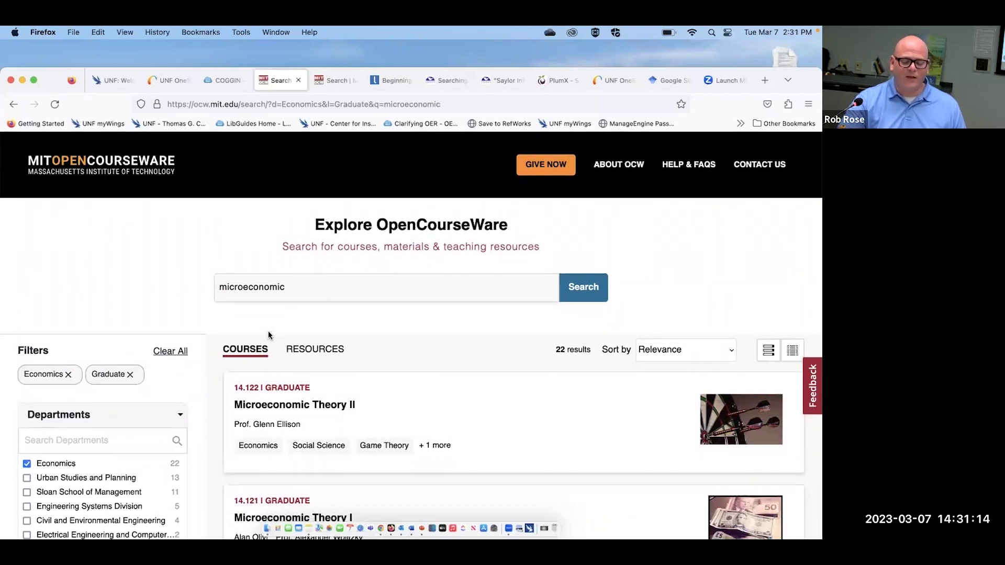
Browse the filtered graduate course results and open the course Microeconomic Theory and Public Policy.
scroll(268, 335, "down", 3)
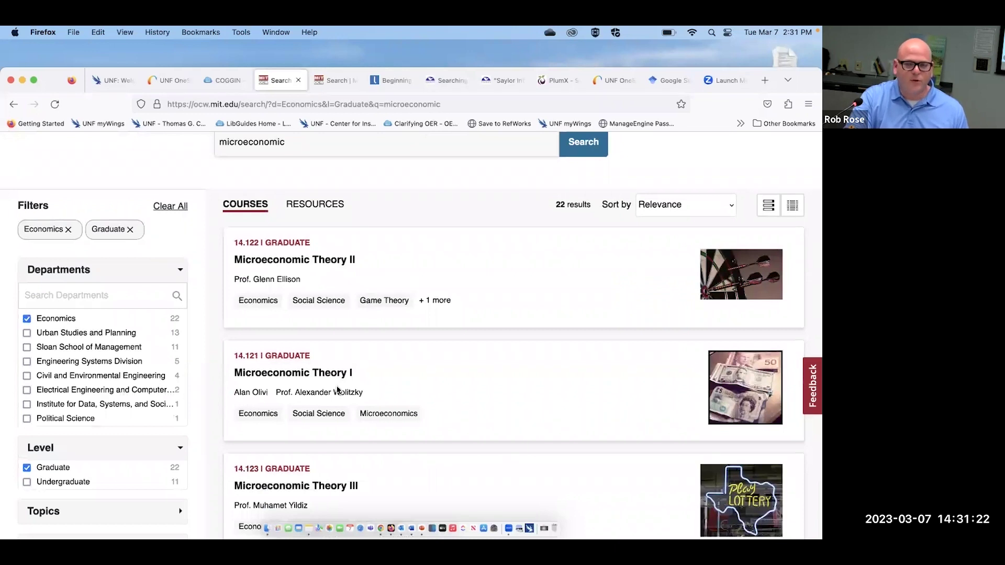
scroll(337, 390, "down", 10)
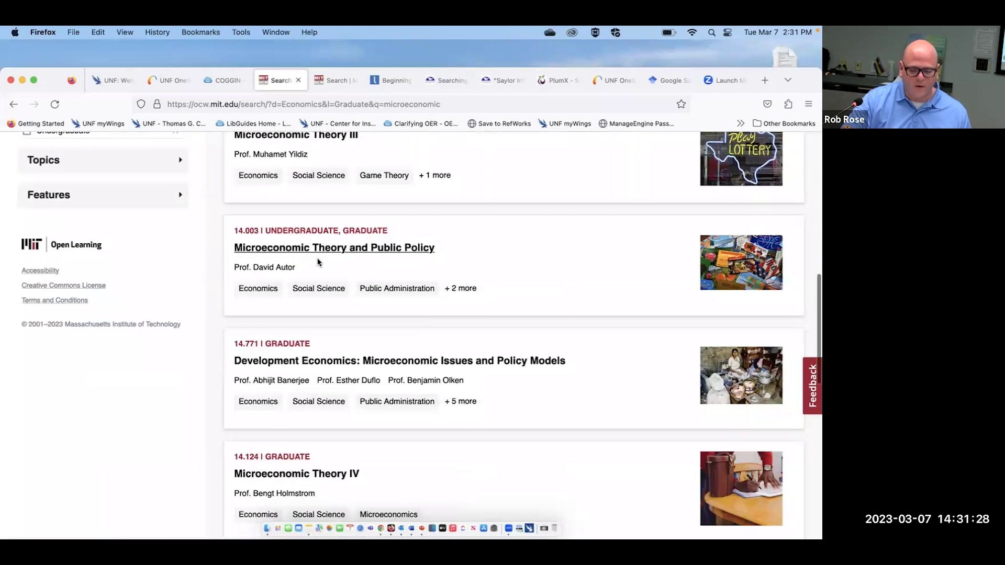
left_click(338, 249)
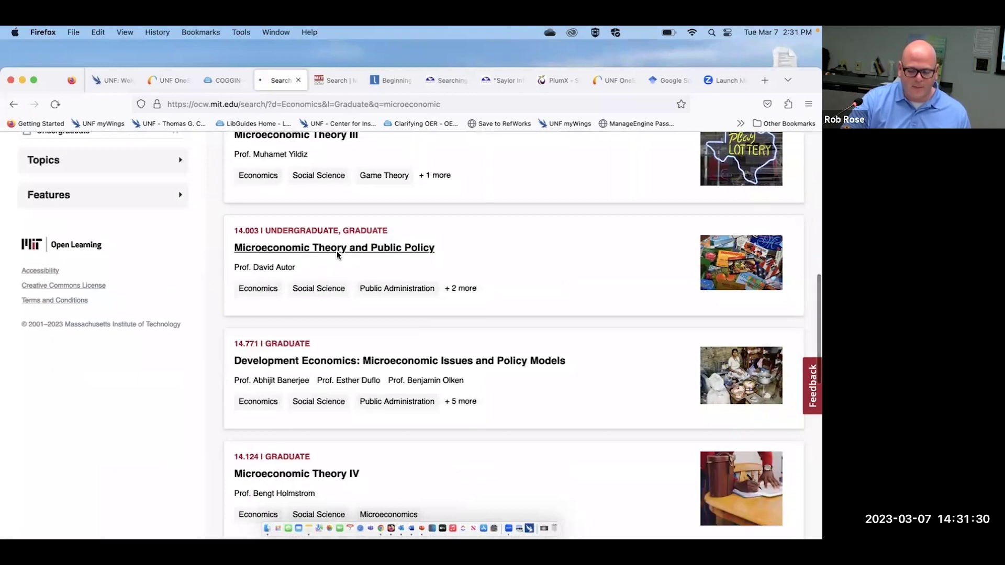
Open the course's Readings page and examine the required and recommended readings for the first sessions.
scroll(337, 254, "down", 3)
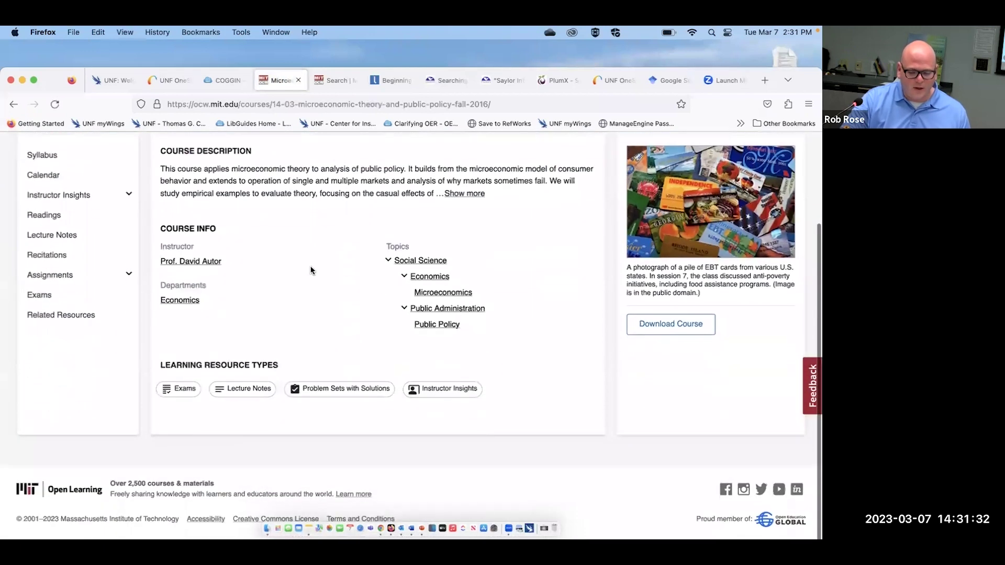
left_click(79, 215)
scroll(193, 291, "down", 6)
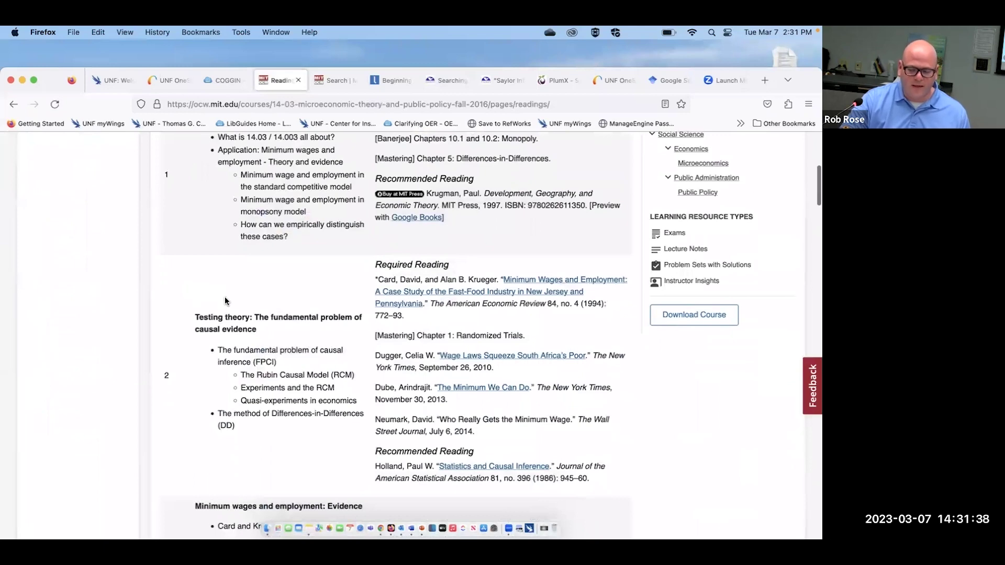
scroll(225, 301, "up", 1)
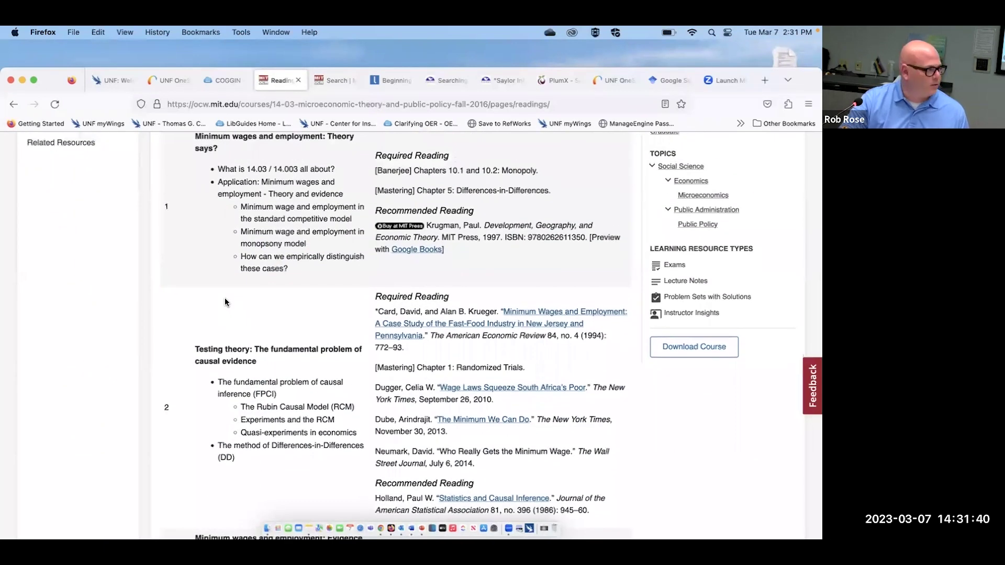